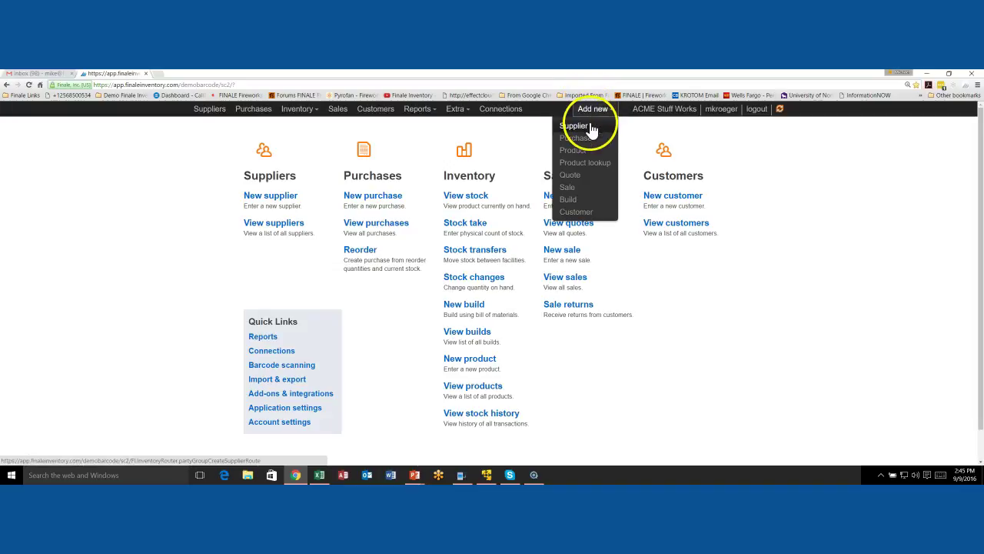
# Step: Open the list of purchases, search it for one purchase by its order ID, and clear the search
pyautogui.click(588, 139)
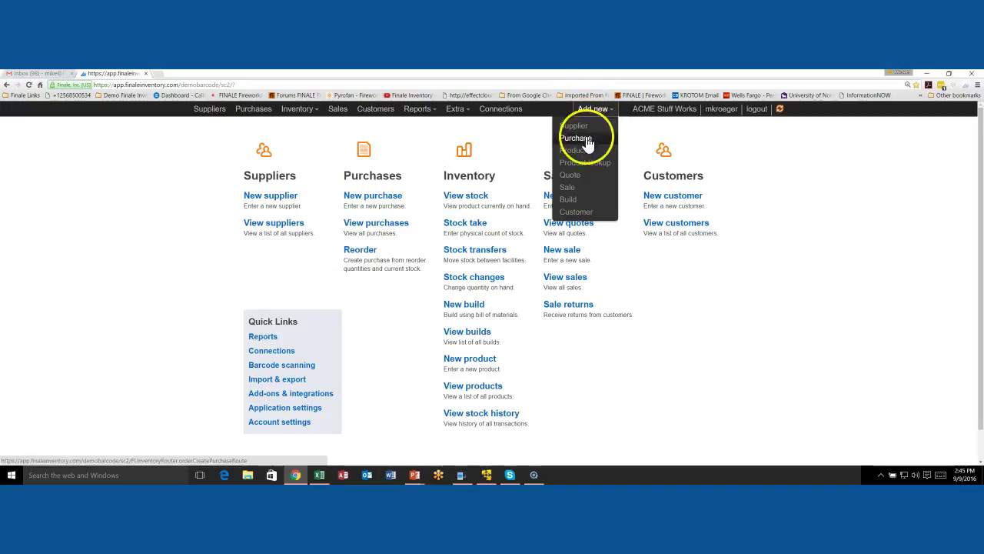
pyautogui.click(382, 224)
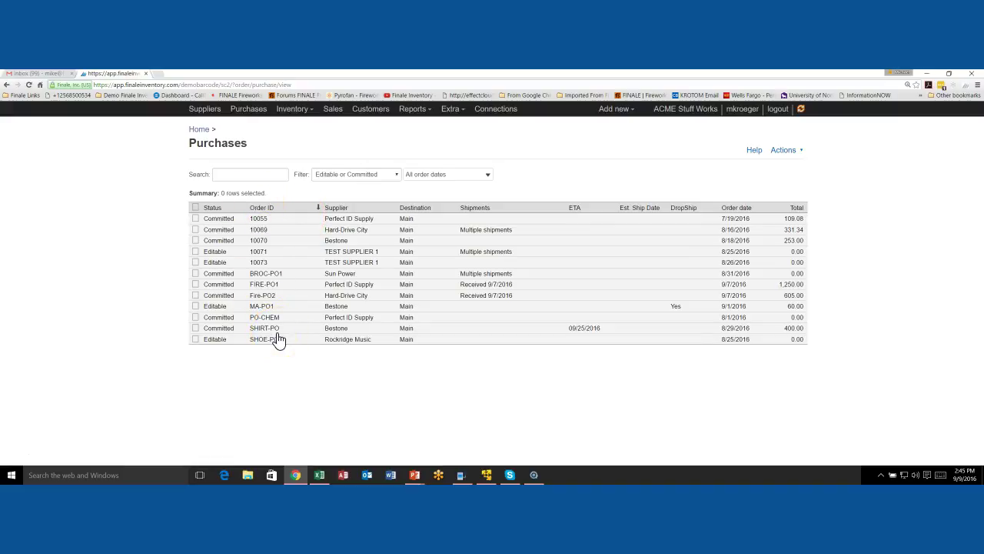
pyautogui.click(226, 175)
pyautogui.write('100')
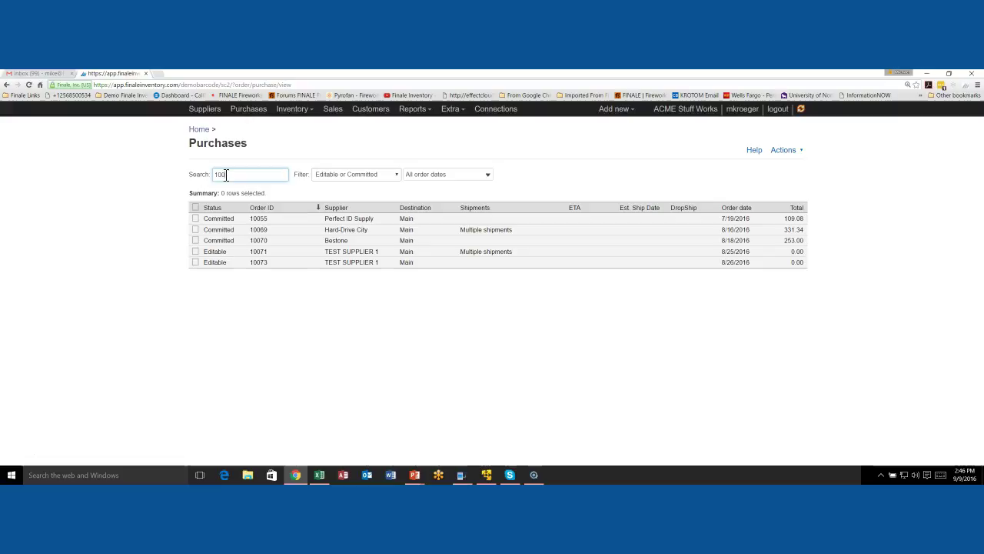
pyautogui.write('70')
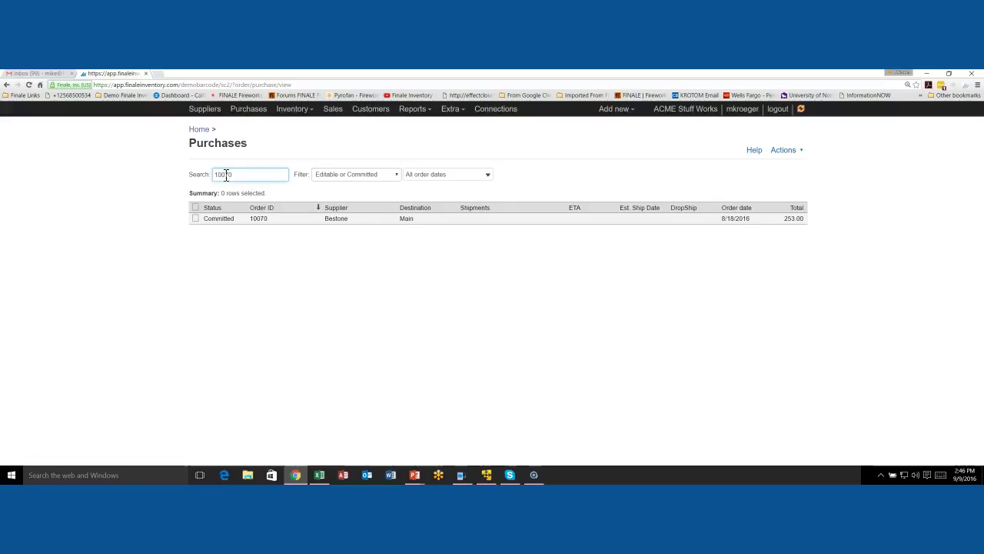
pyautogui.press('BackSpace')
pyautogui.press('BackSpace')
pyautogui.press('BackSpace')
pyautogui.press('BackSpace')
pyautogui.press('BackSpace')
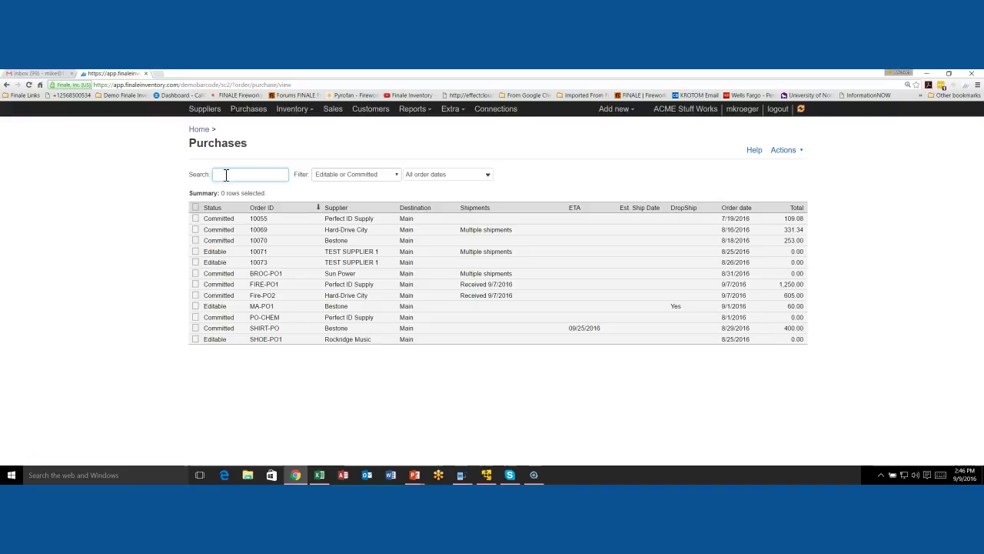
# Step: Search the purchases for the supplier text "perfec" and clear the search
pyautogui.write('perfec')
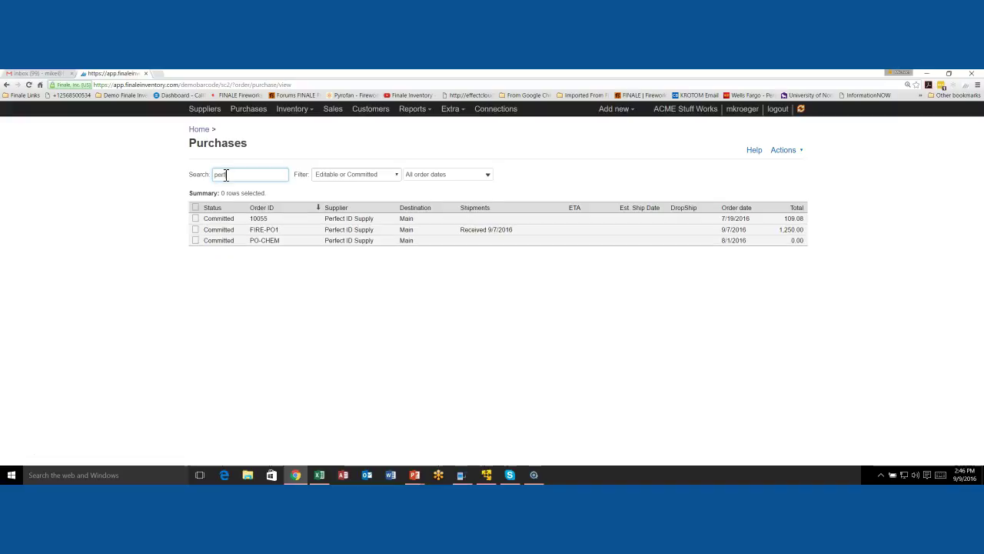
pyautogui.press('BackSpace')
pyautogui.press('BackSpace')
pyautogui.press('BackSpace')
pyautogui.press('BackSpace')
pyautogui.press('BackSpace')
pyautogui.press('BackSpace')
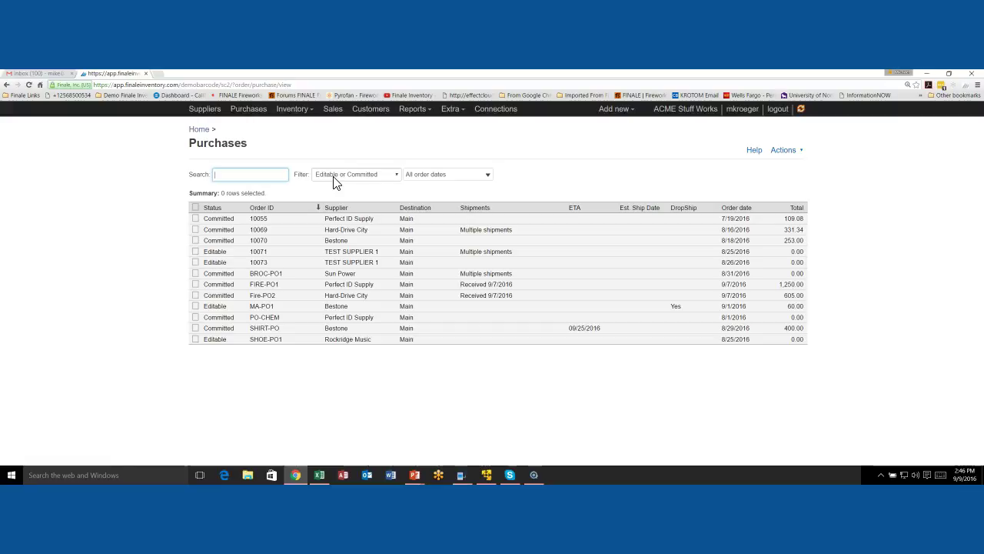
# Step: Review the status and order date filter options, keeping the filters on Editable or Committed and All order dates
pyautogui.click(342, 175)
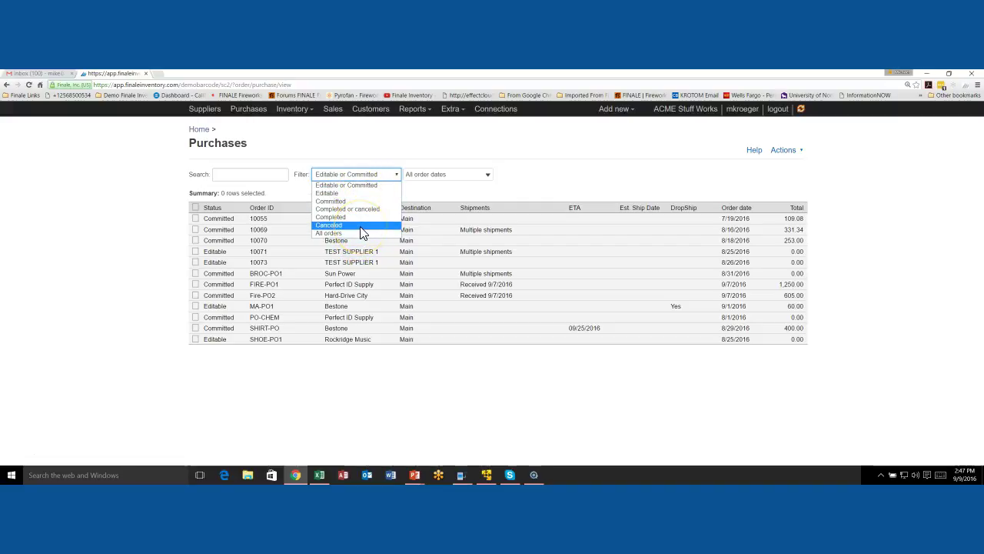
pyautogui.click(352, 185)
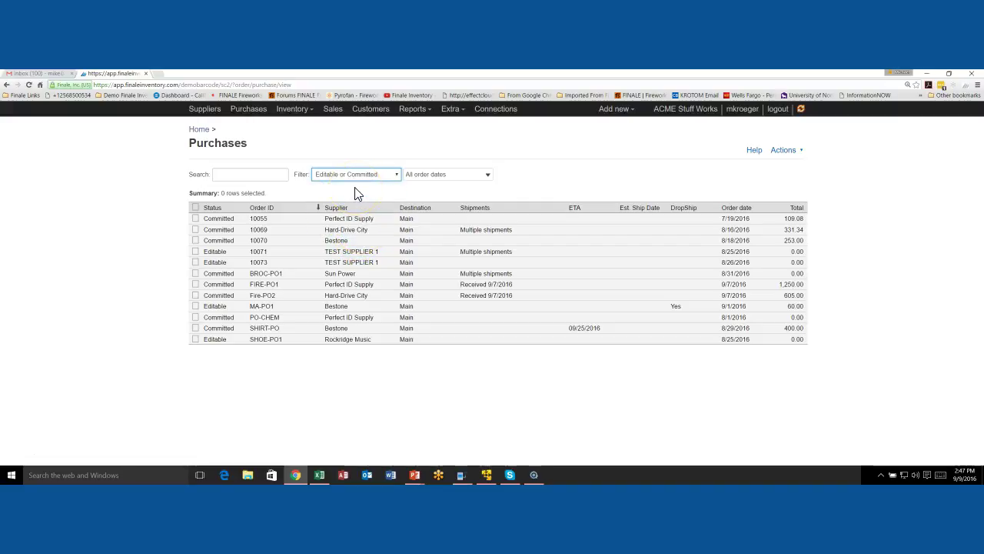
pyautogui.click(473, 177)
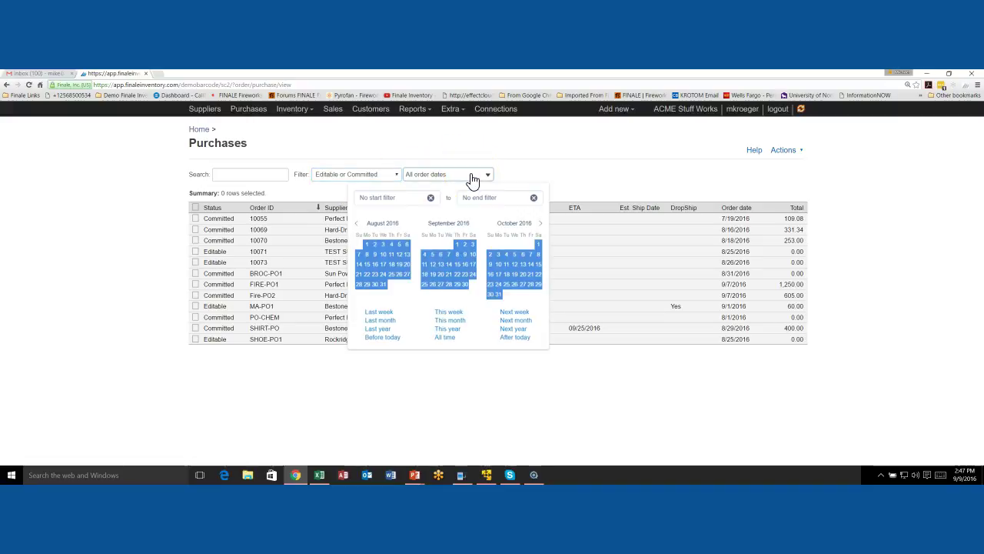
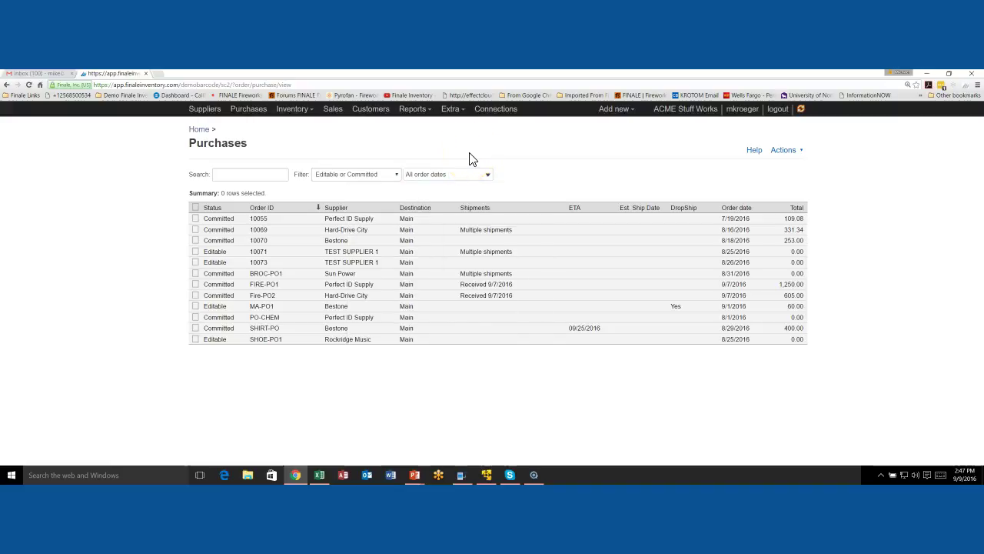
pyautogui.click(457, 178)
# Step: Create a new purchase using the manually entered order ID DEMO-PO
pyautogui.click(619, 113)
pyautogui.click(613, 137)
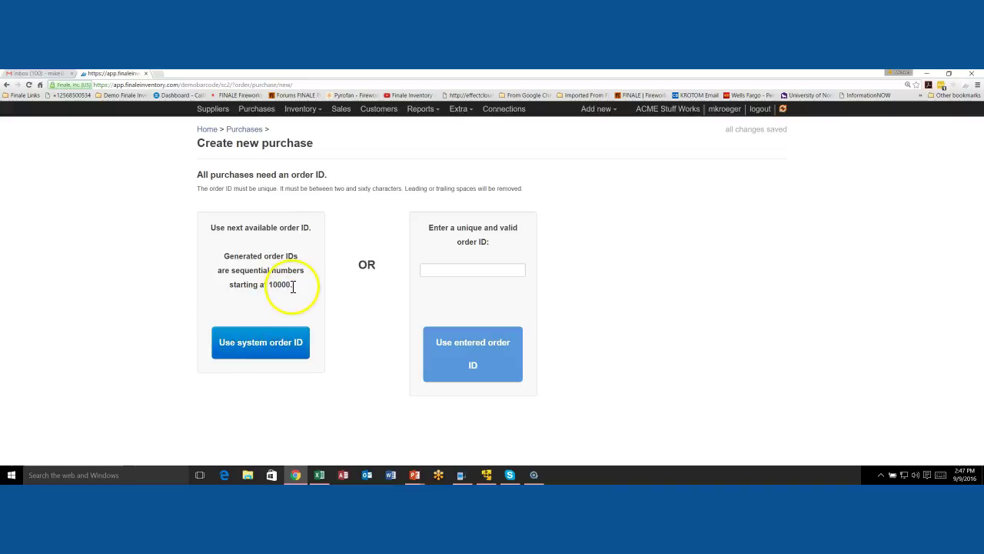
pyautogui.moveTo(292, 287); pyautogui.dragTo(271, 287)
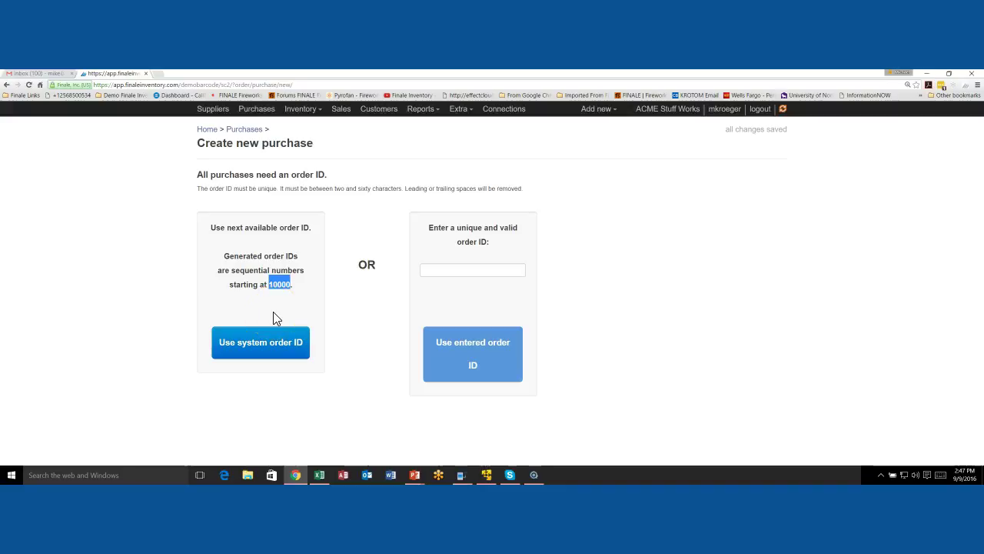
pyautogui.click(278, 348)
pyautogui.click(452, 271)
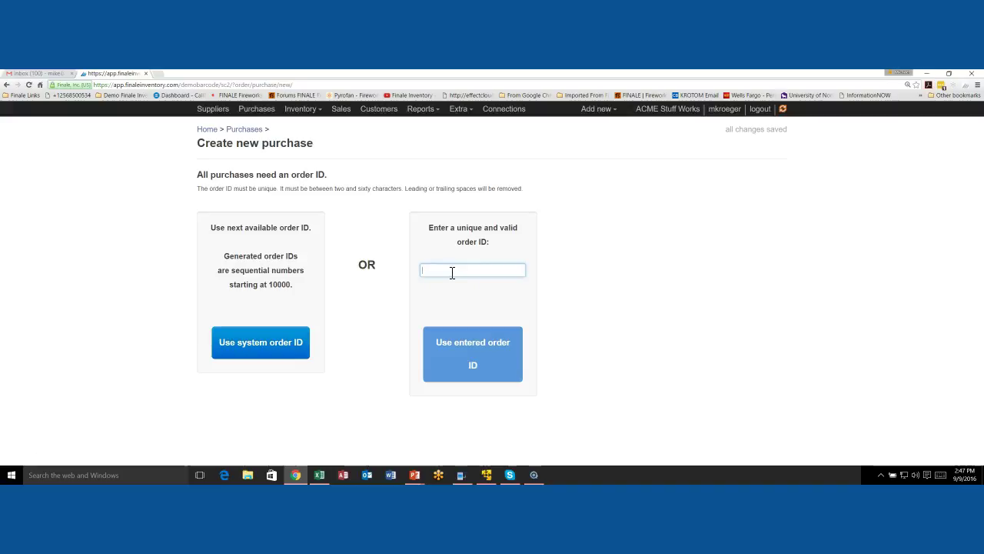
pyautogui.write('DEMO')
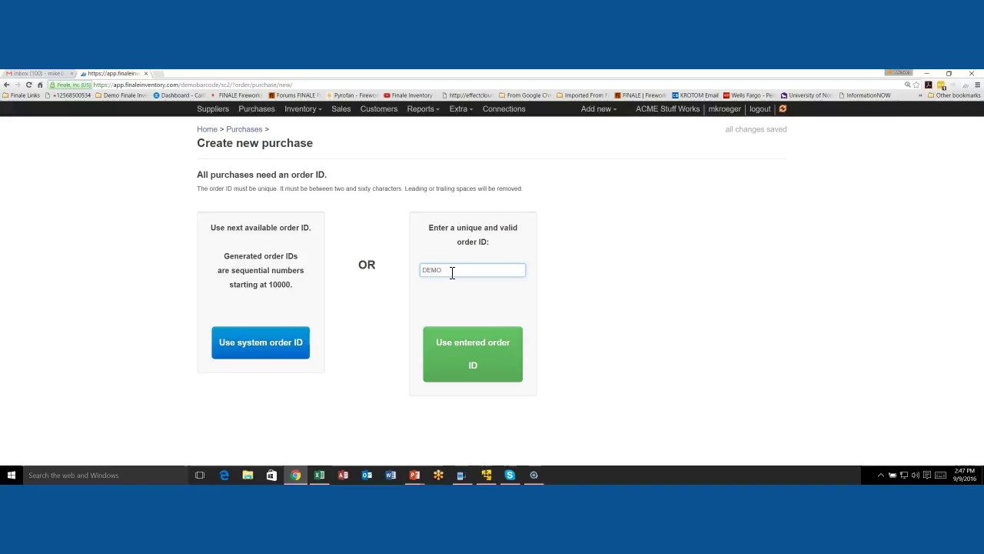
pyautogui.write('-PO')
pyautogui.click(479, 350)
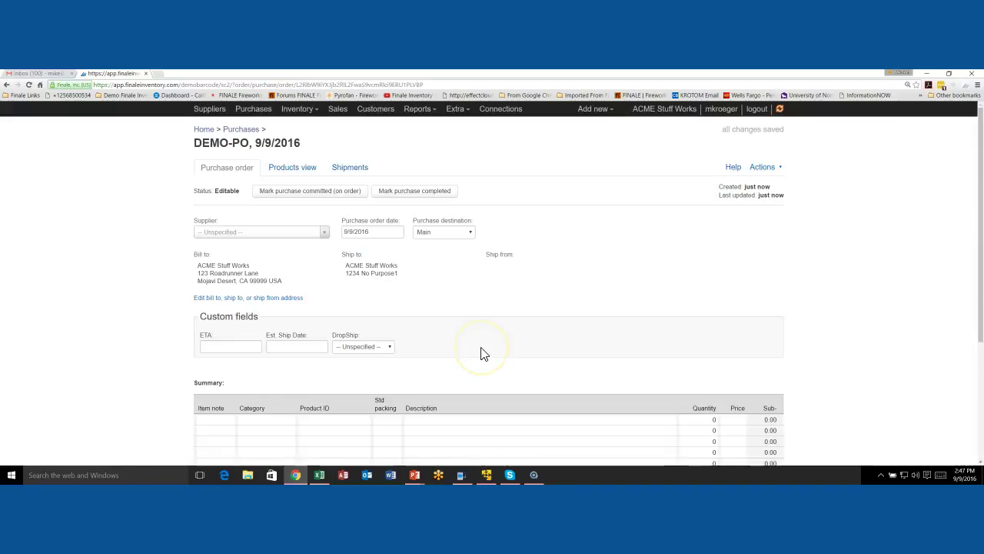
pyautogui.click(350, 246)
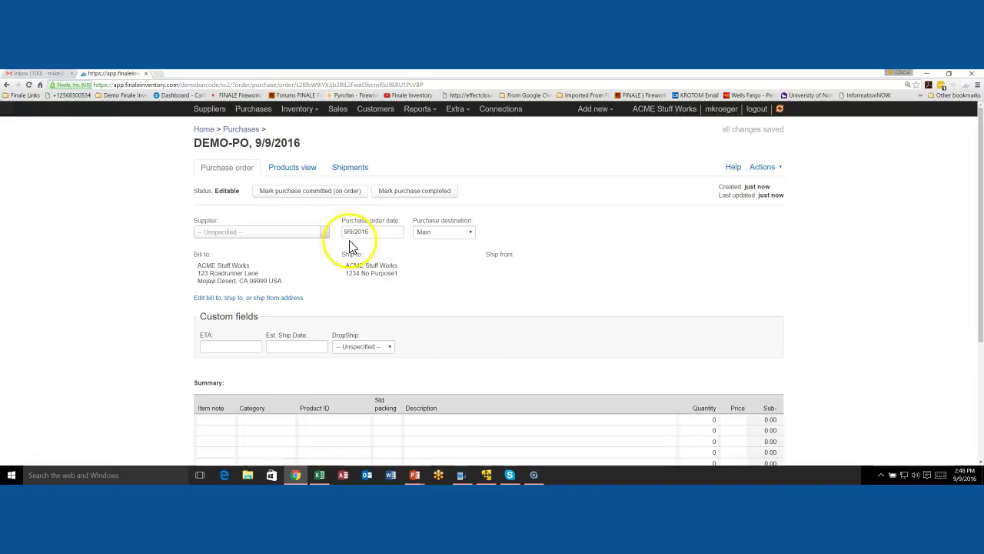
pyautogui.moveTo(197, 143); pyautogui.dragTo(251, 143)
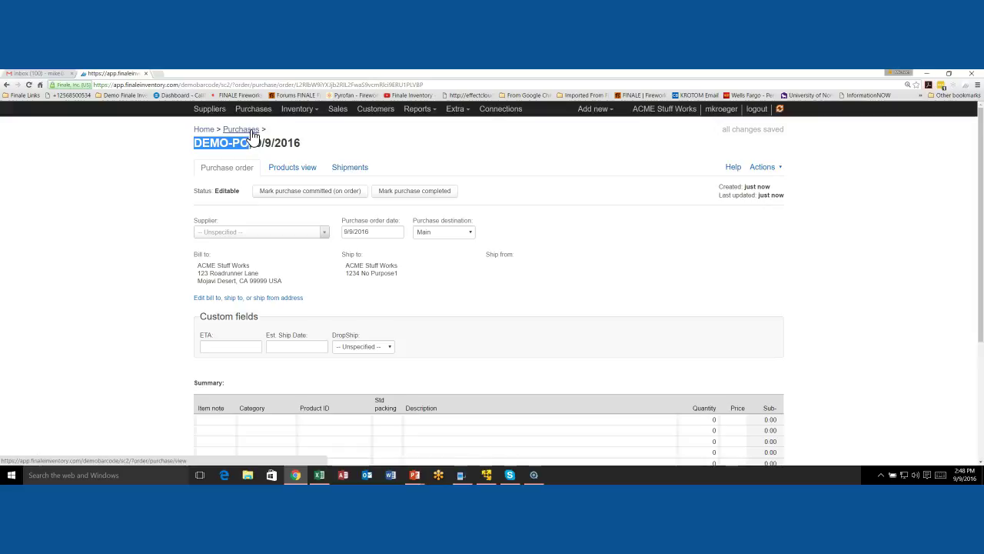
pyautogui.moveTo(197, 193); pyautogui.dragTo(227, 193)
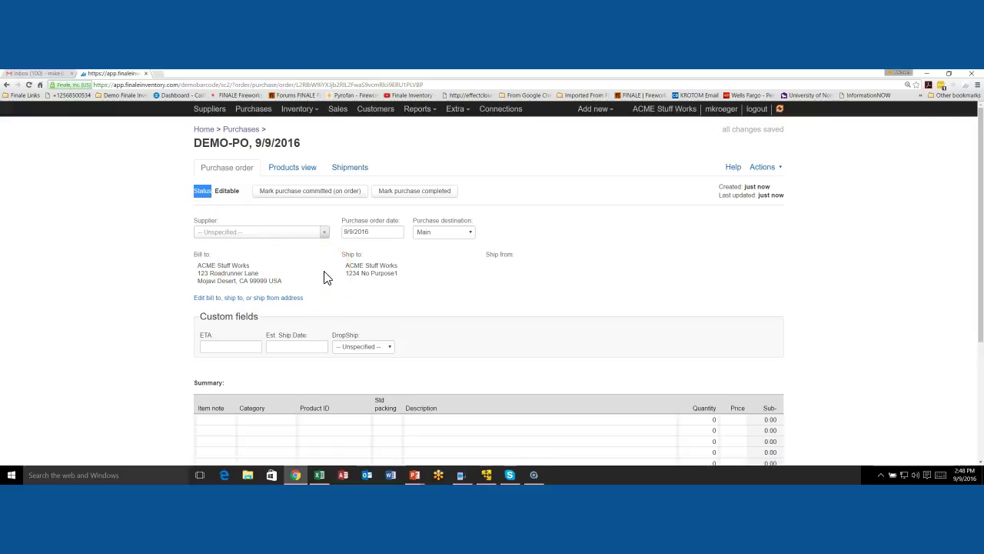
# Step: Set the purchase order's supplier to Perfect ID Supply and keep the purchase destination as Main
pyautogui.click(306, 233)
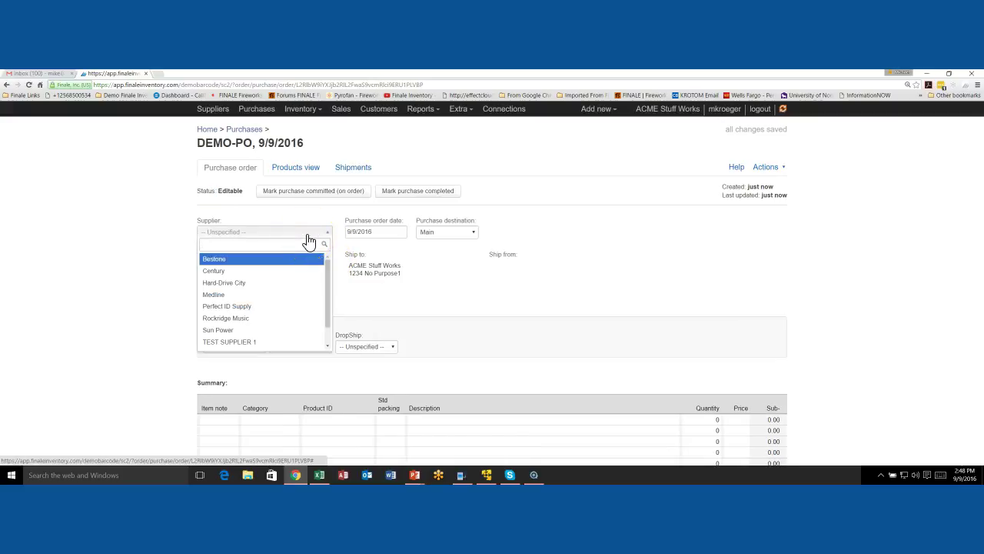
pyautogui.click(292, 307)
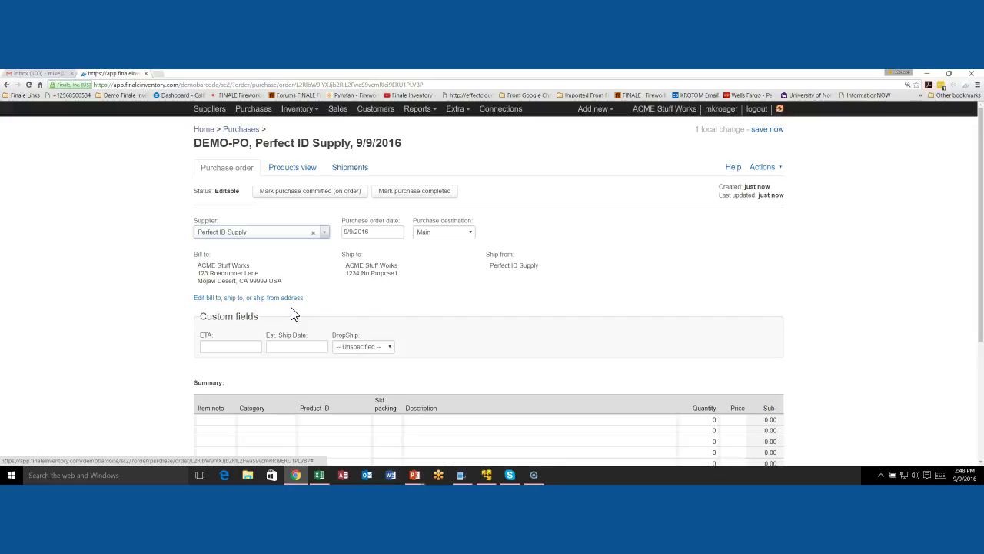
pyautogui.click(277, 235)
pyautogui.click(466, 239)
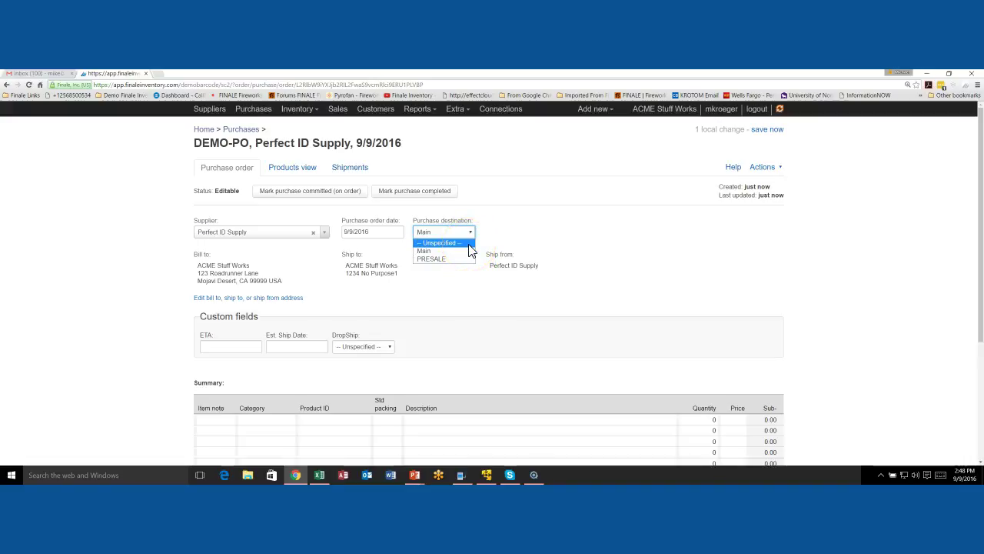
pyautogui.moveTo(469, 247); pyautogui.dragTo(471, 257)
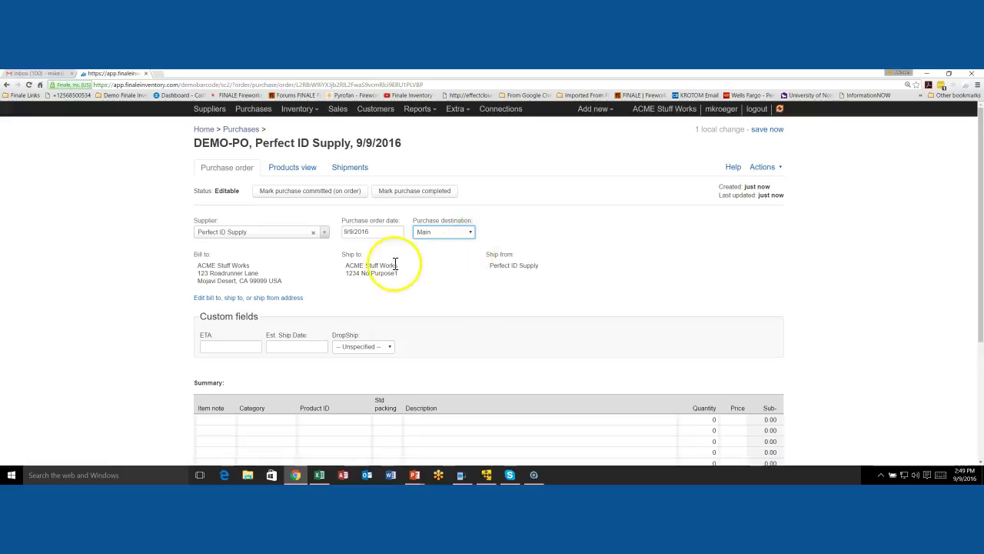
# Step: Set the DropShip custom field of the purchase order to No, leaving ETA and Est. Ship Date blank
pyautogui.moveTo(286, 309); pyautogui.dragTo(278, 320)
pyautogui.moveTo(200, 318); pyautogui.dragTo(259, 319)
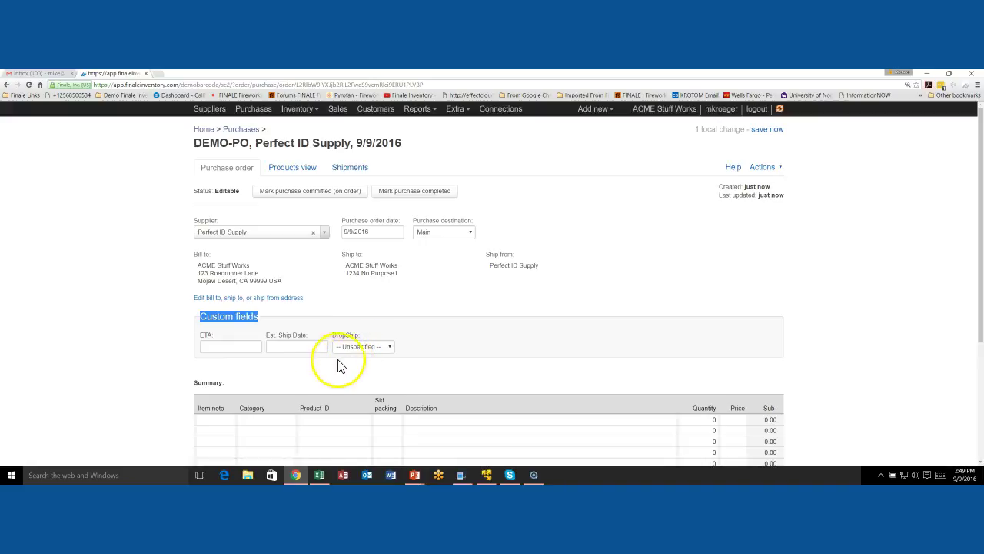
pyautogui.click(212, 346)
pyautogui.click(300, 347)
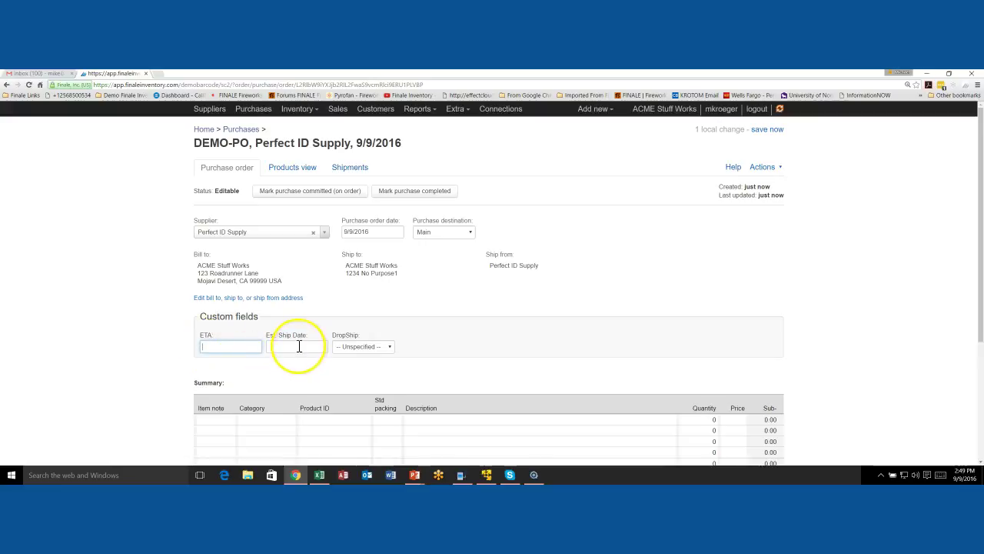
pyautogui.click(388, 351)
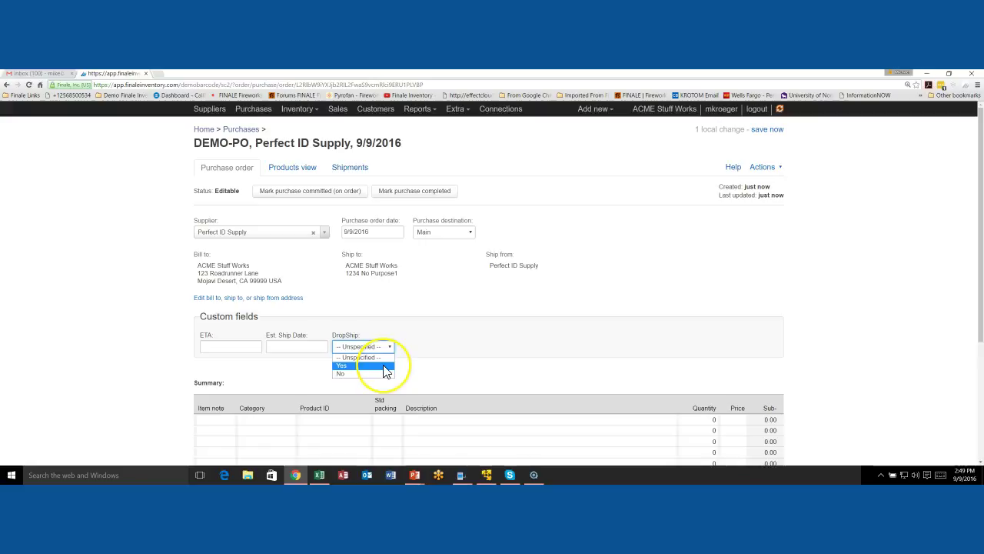
pyautogui.click(386, 374)
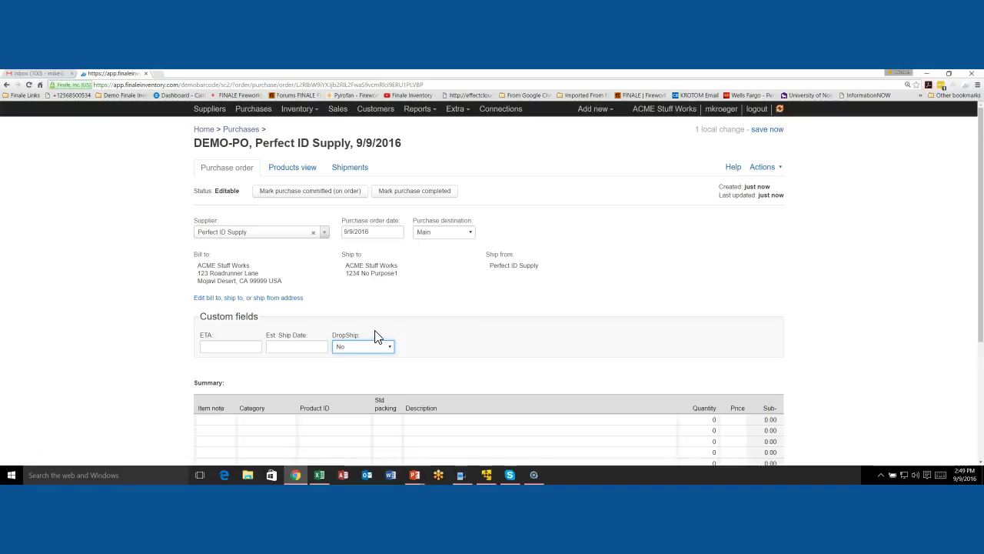
pyautogui.click(382, 340)
pyautogui.click(382, 343)
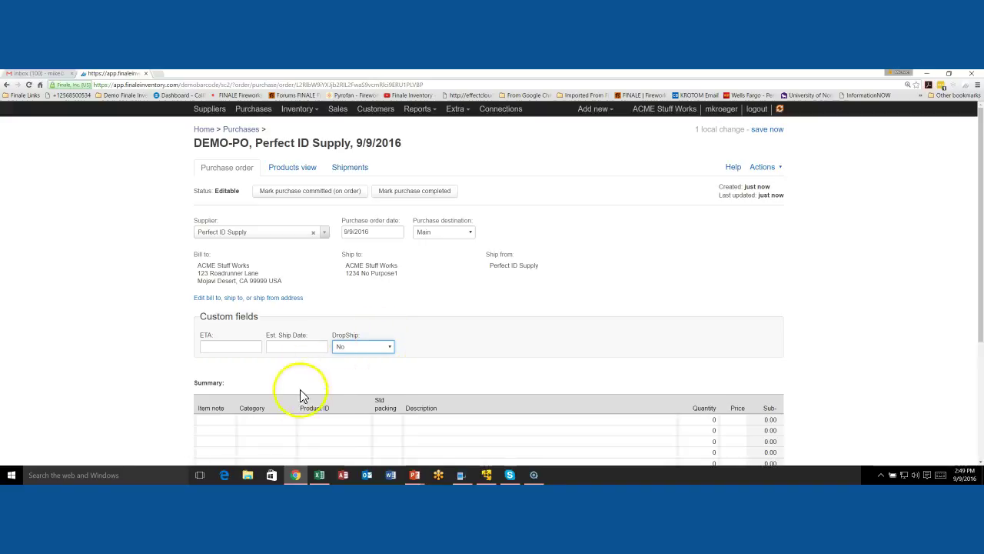
# Step: Find products matching "White" and add W-CARD, Blank PVC CC Stock White, as the first line item with a quantity of 500
pyautogui.click(343, 422)
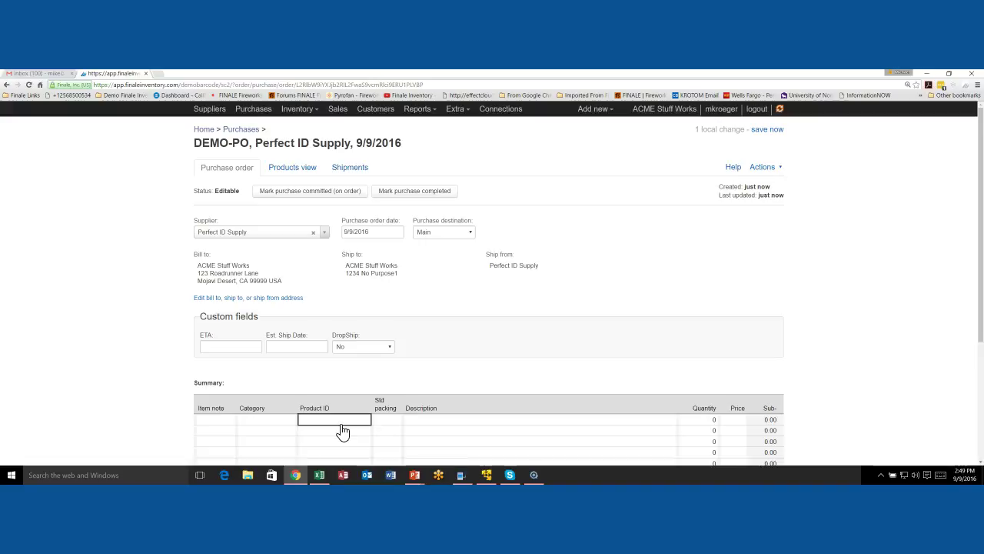
pyautogui.write('W')
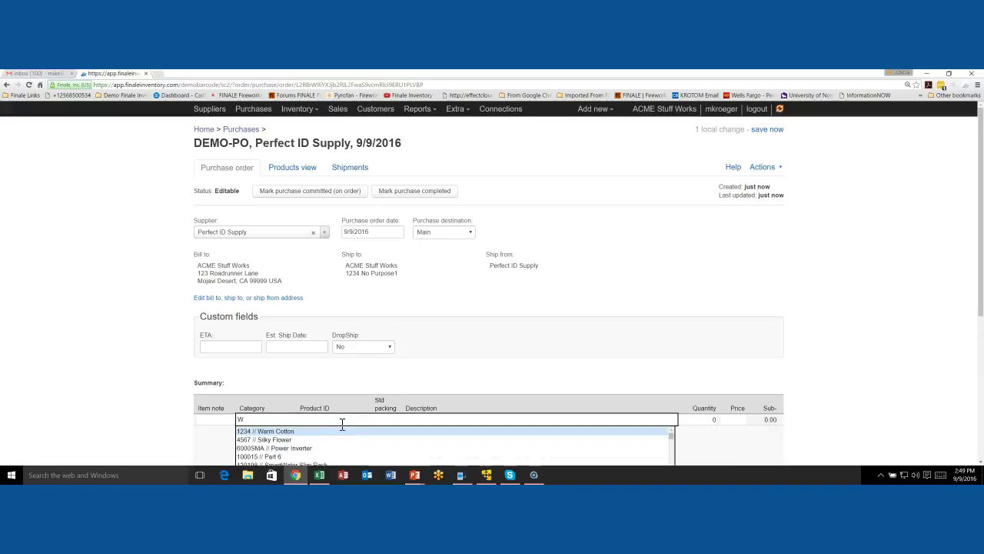
pyautogui.write('hite')
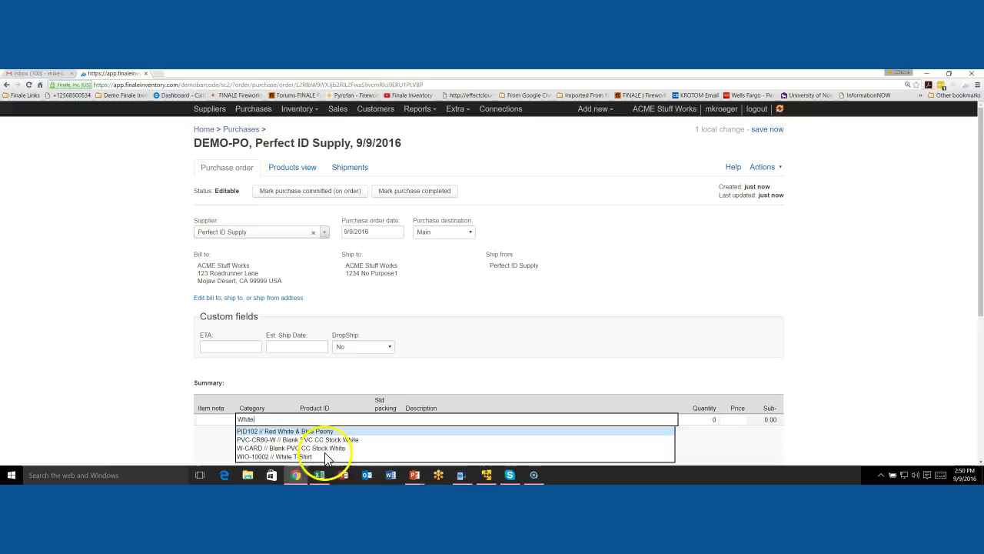
pyautogui.click(264, 448)
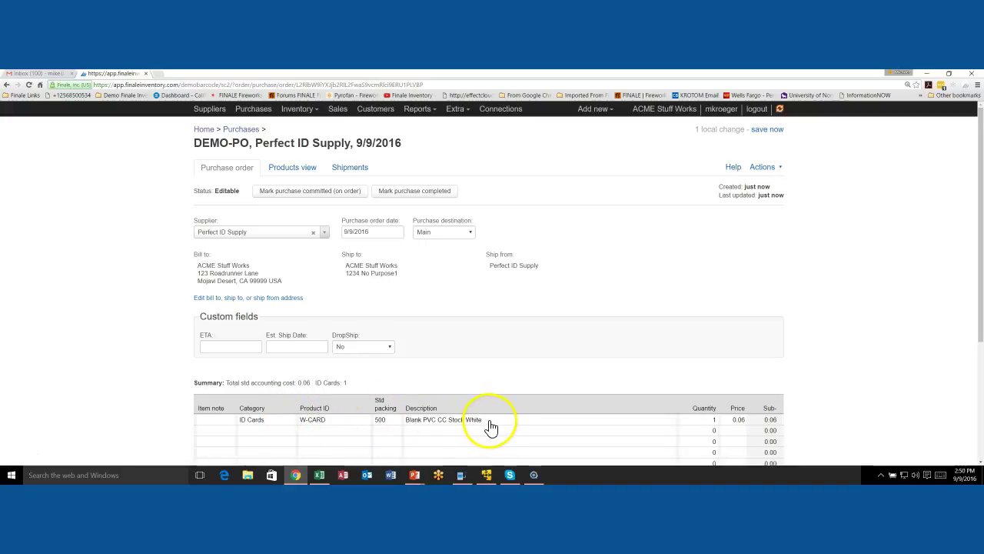
pyautogui.click(712, 420)
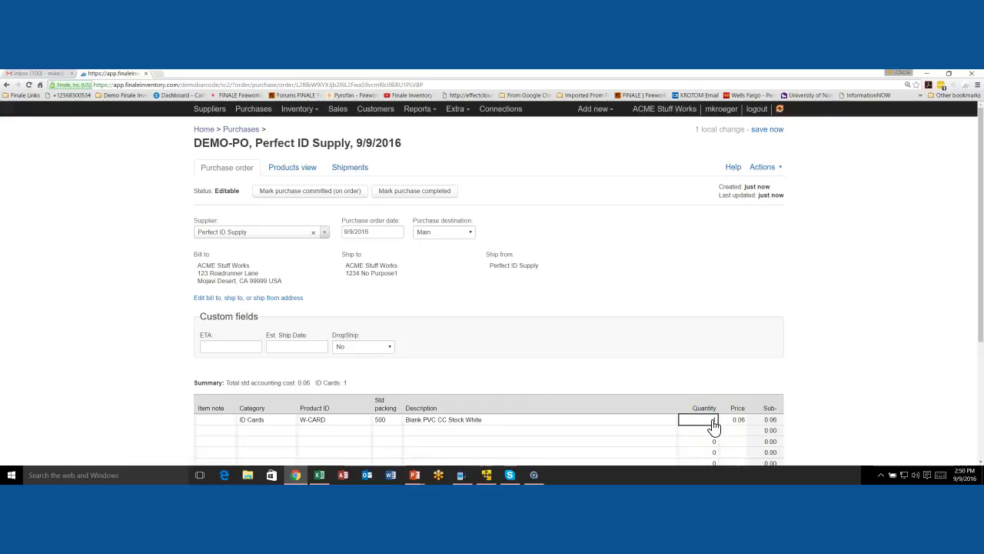
pyautogui.click(708, 431)
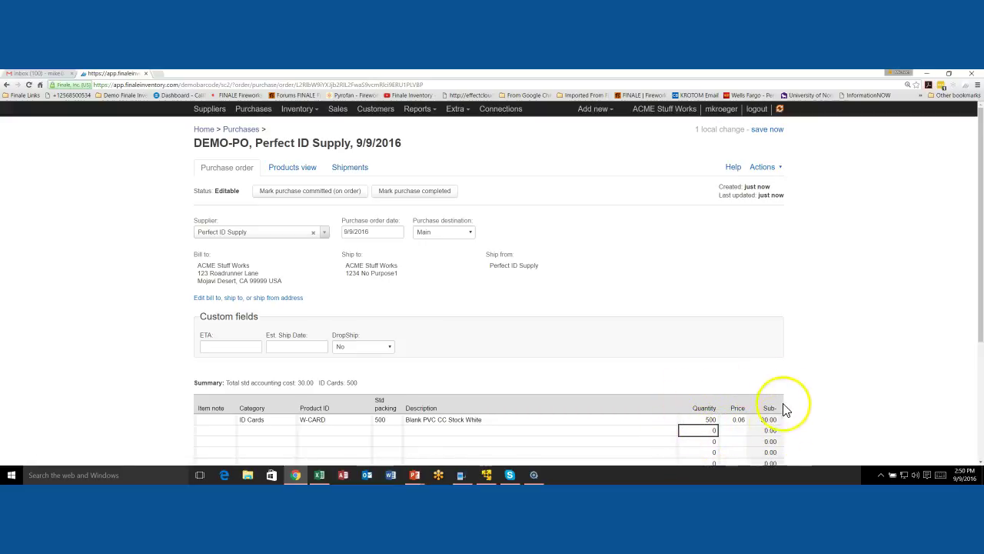
pyautogui.scroll(-2, 730, 427)
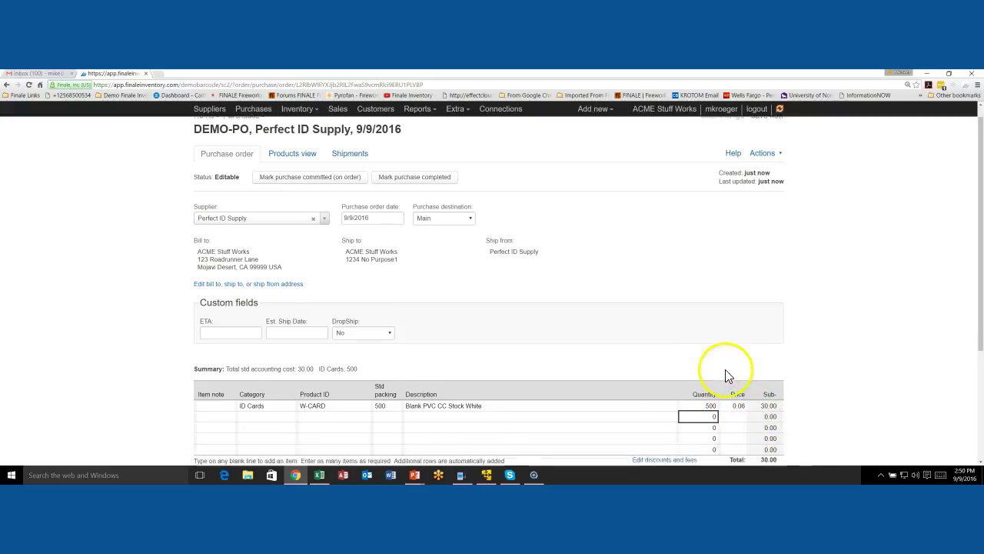
# Step: Review the DEMO-PO purchase order from its header and custom fields down to the line items and notes
pyautogui.scroll(1, 726, 373)
pyautogui.scroll(1, 727, 376)
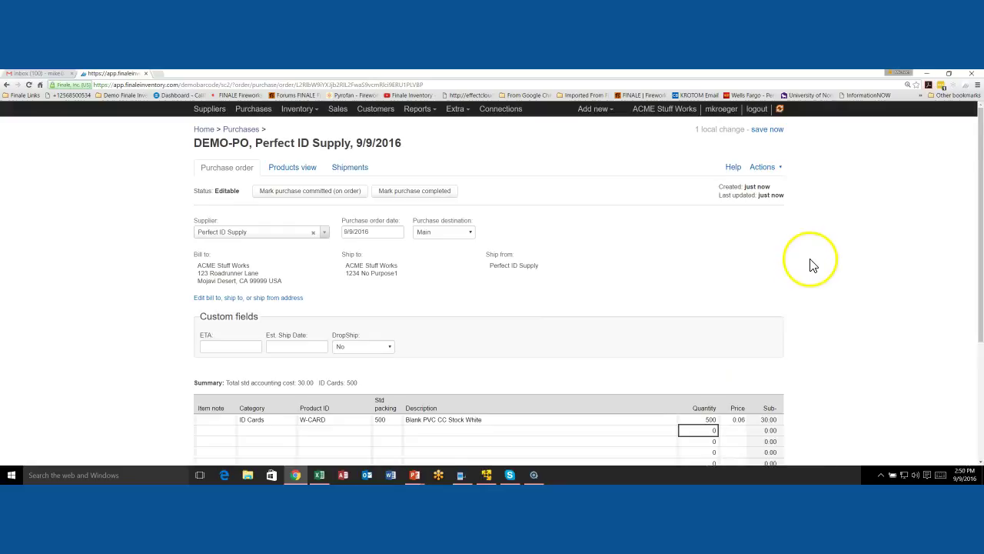
pyautogui.scroll(-1, 804, 273)
pyautogui.scroll(-2, 801, 272)
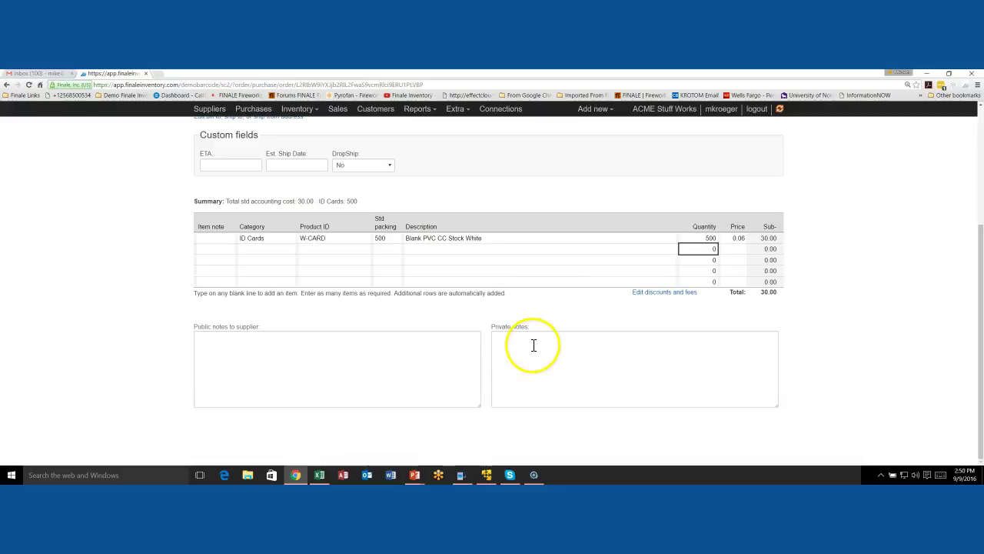
pyautogui.scroll(2, 538, 346)
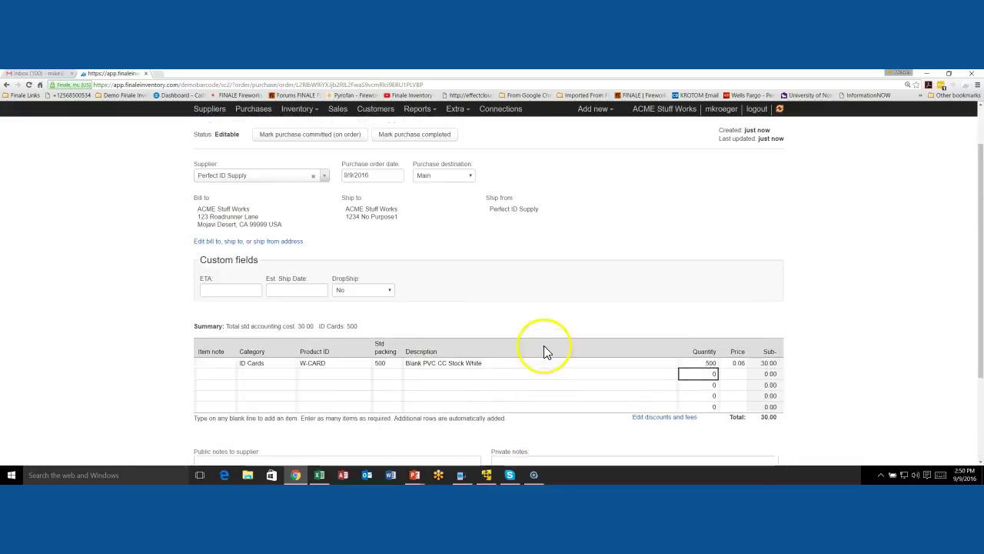
pyautogui.scroll(1, 543, 351)
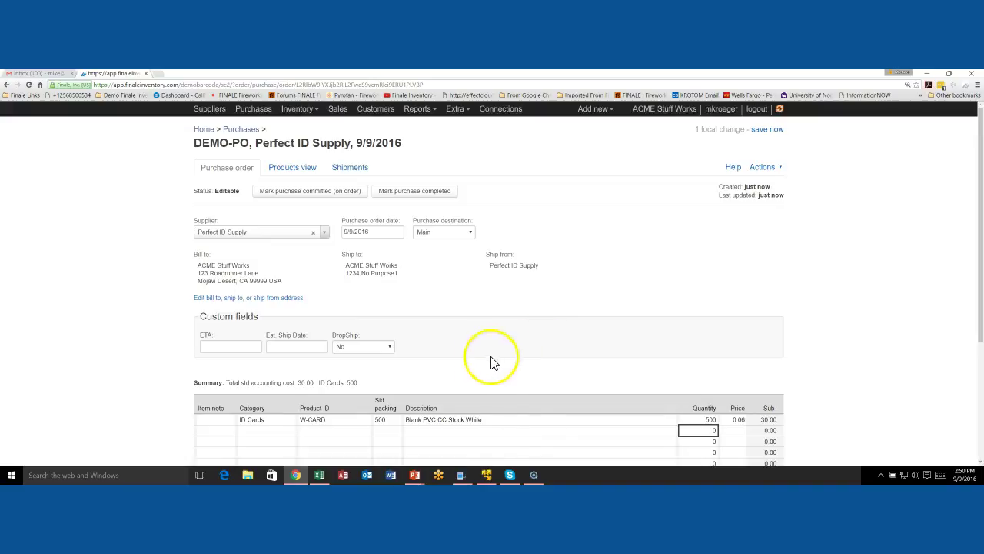
pyautogui.click(667, 435)
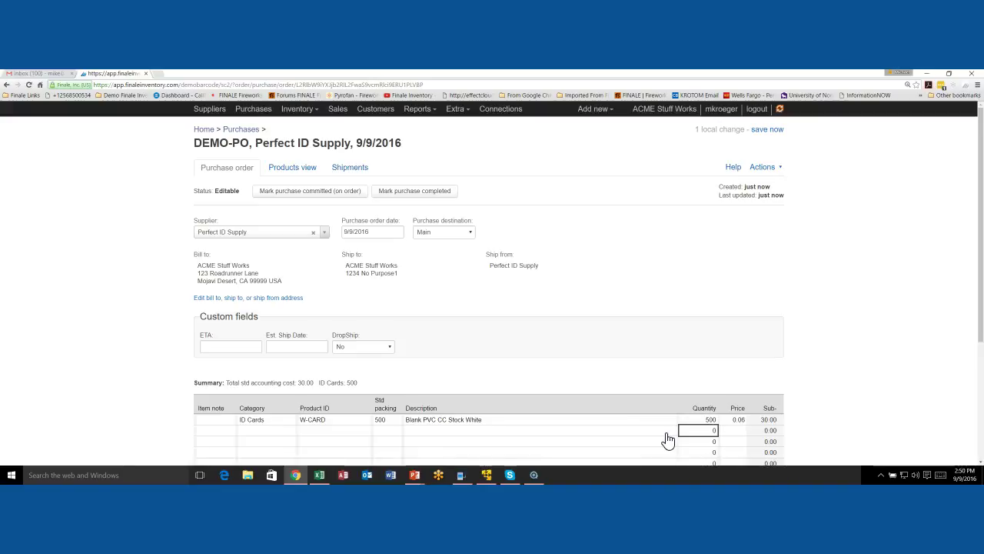
# Step: Show the order's products view and filter the product list to the ID Cards category
pyautogui.click(301, 174)
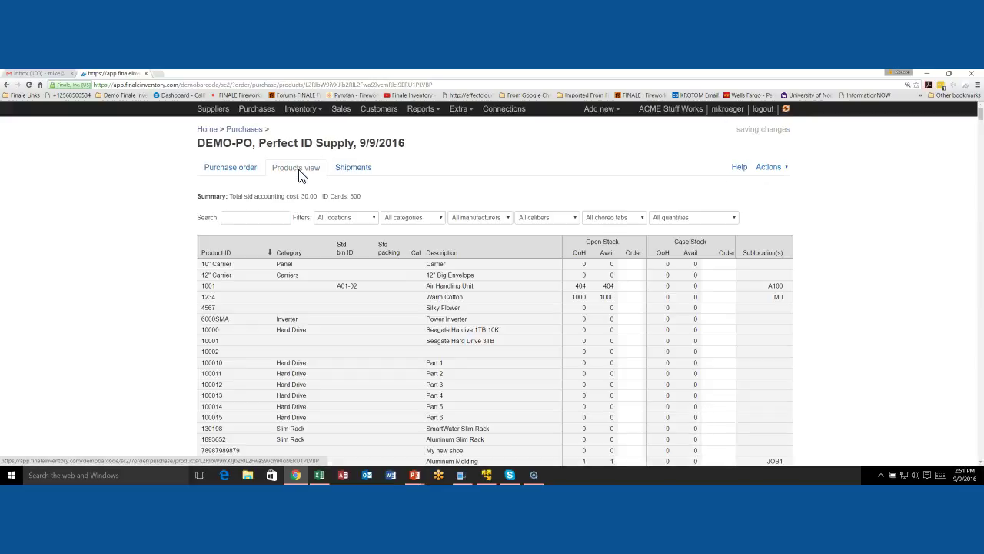
pyautogui.click(300, 174)
pyautogui.click(343, 329)
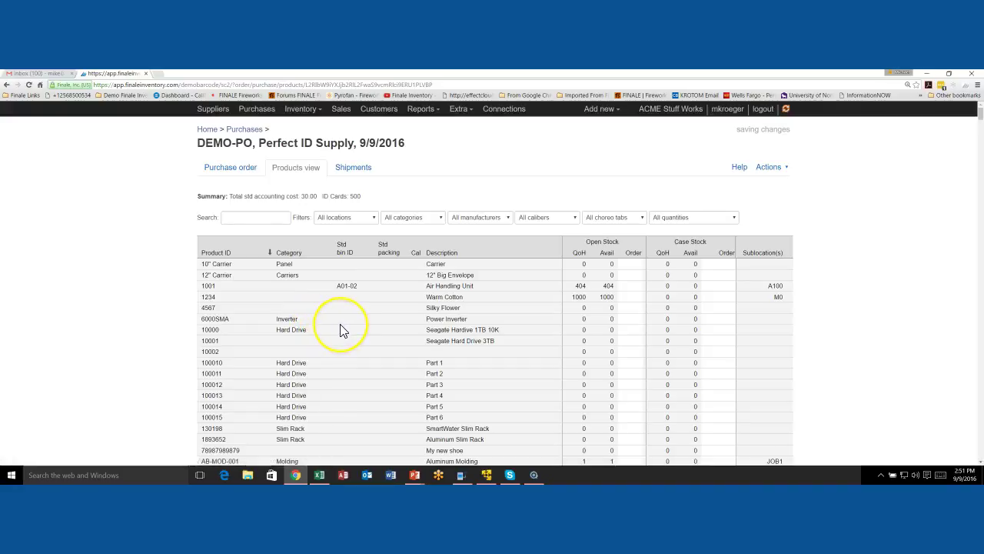
pyautogui.click(371, 320)
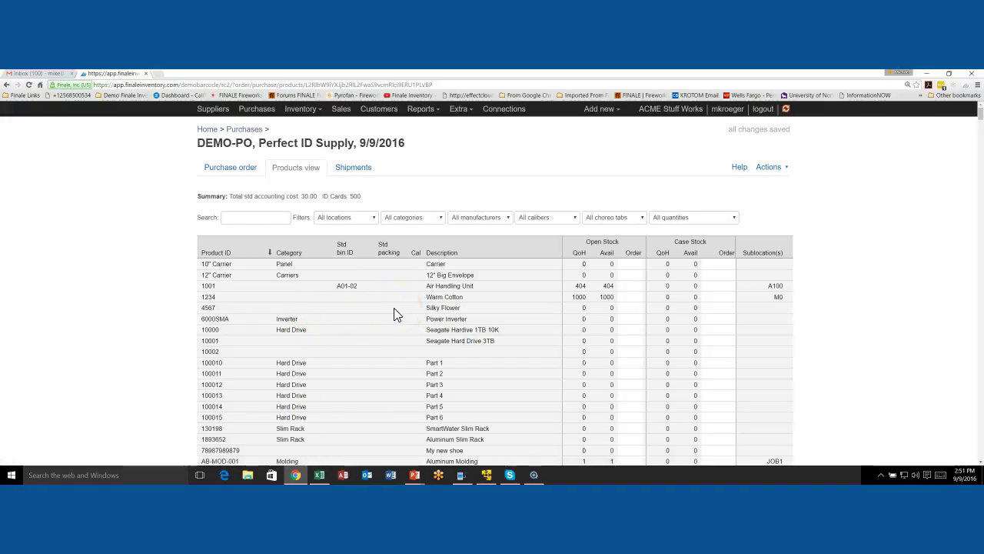
pyautogui.click(409, 220)
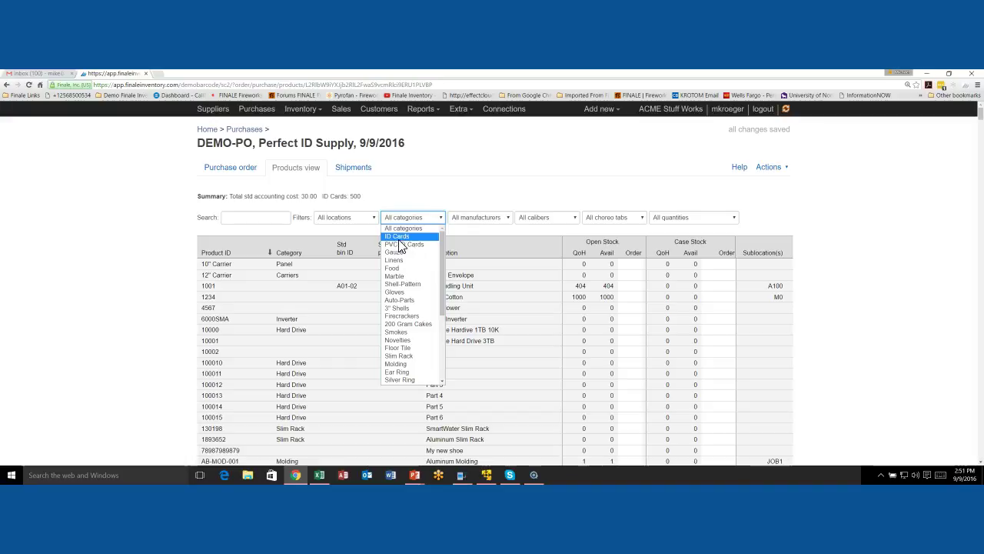
pyautogui.click(399, 238)
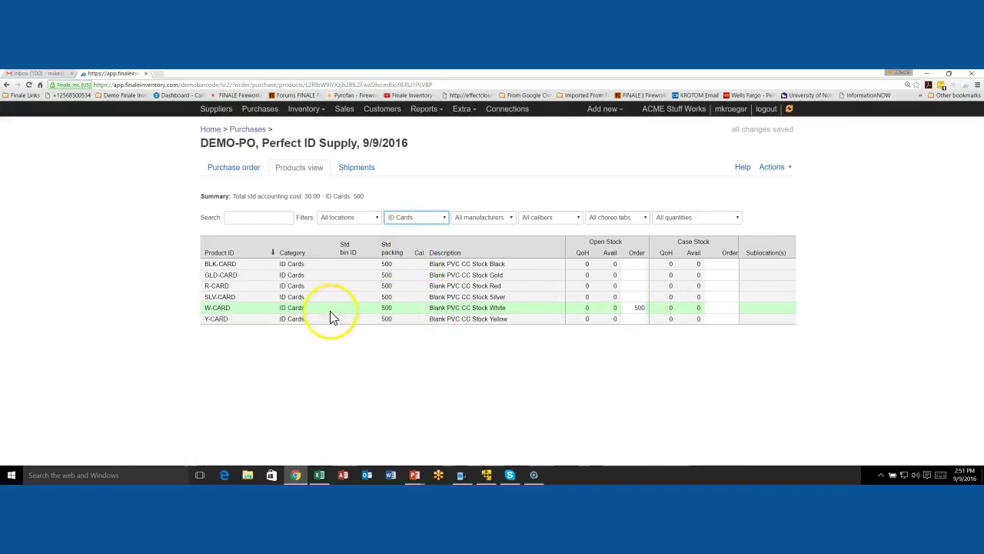
# Step: Set the open stock order quantities to 100 for R-CARD, 50 for Y-CARD and 25 for SLV-CARD
pyautogui.click(642, 305)
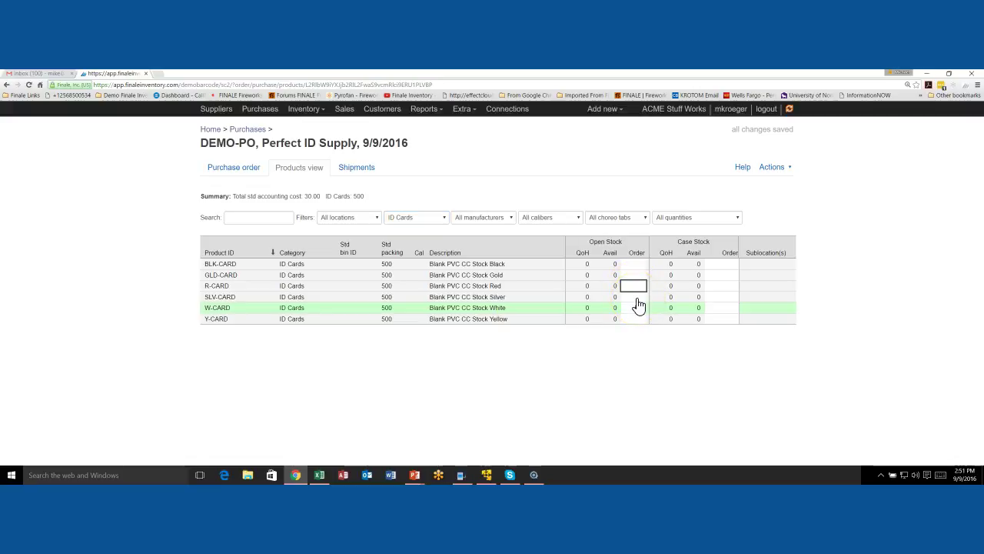
pyautogui.write('100')
pyautogui.click(637, 325)
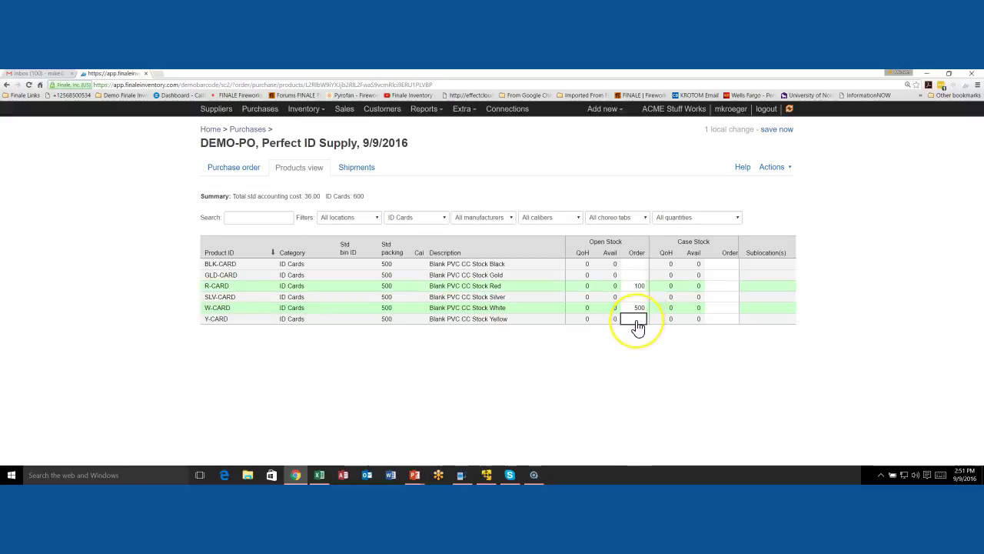
pyautogui.write('50')
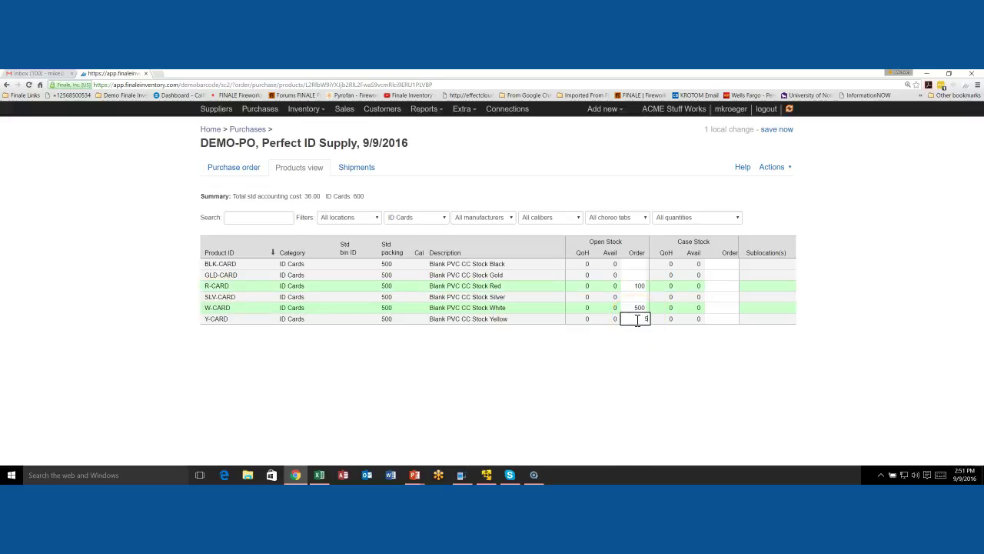
pyautogui.click(637, 300)
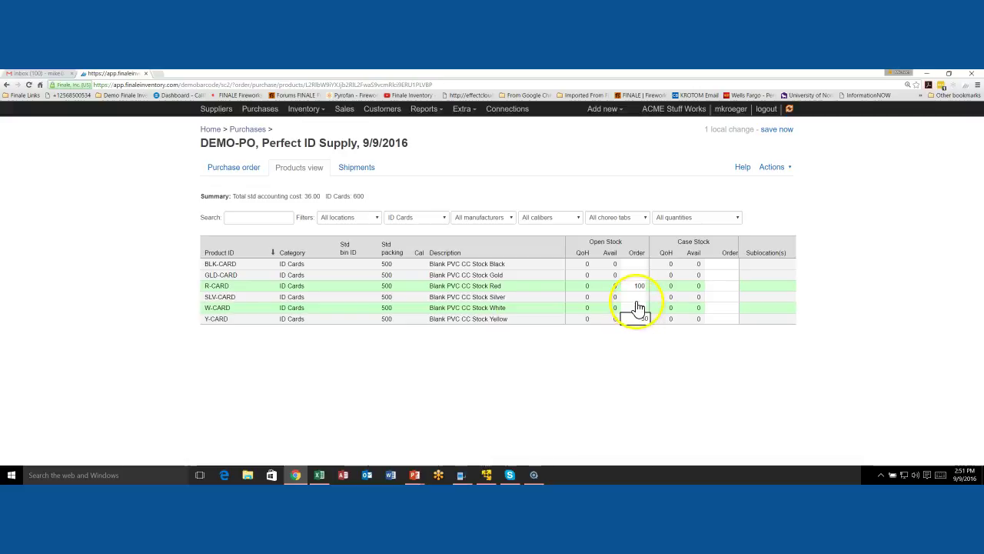
pyautogui.write('2')
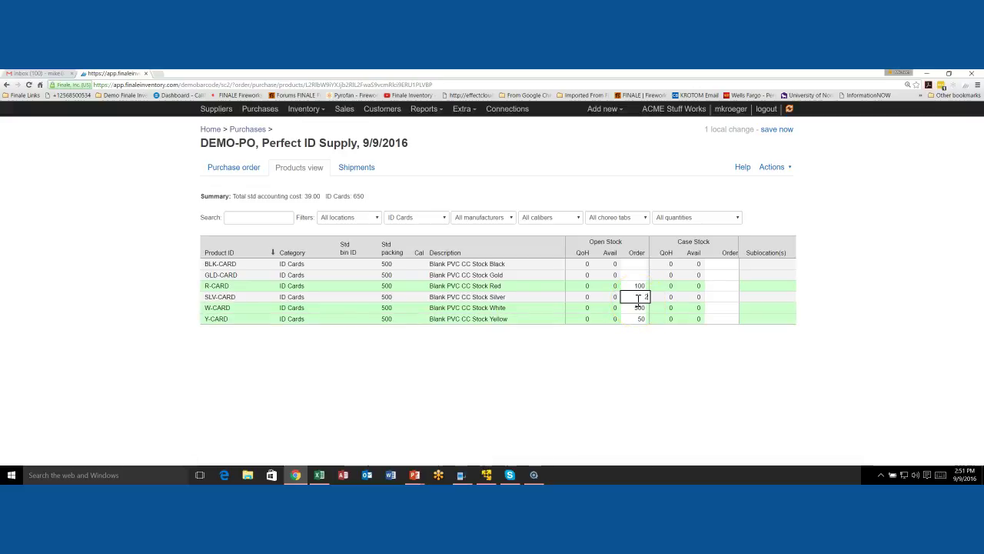
pyautogui.write('5')
pyautogui.click(632, 287)
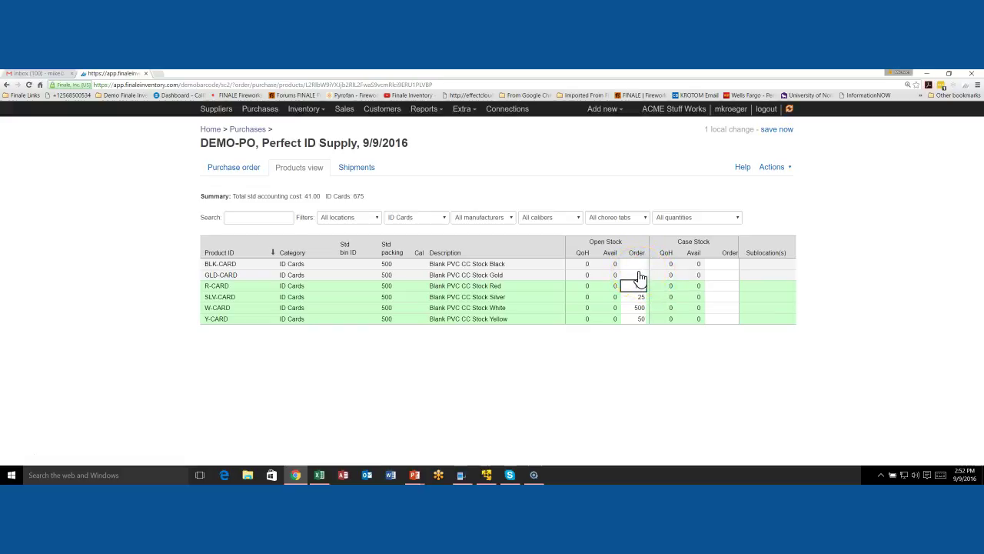
pyautogui.write('100')
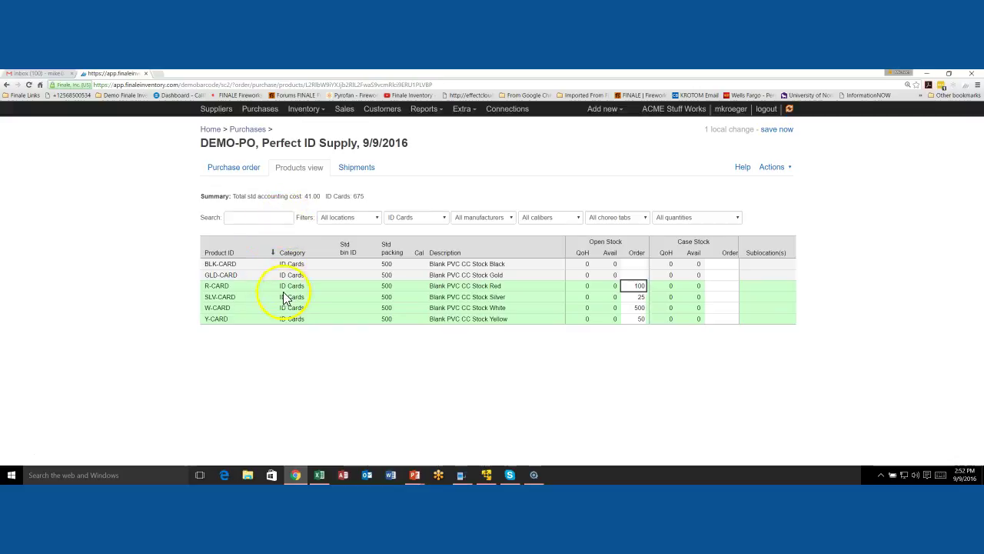
pyautogui.click(256, 219)
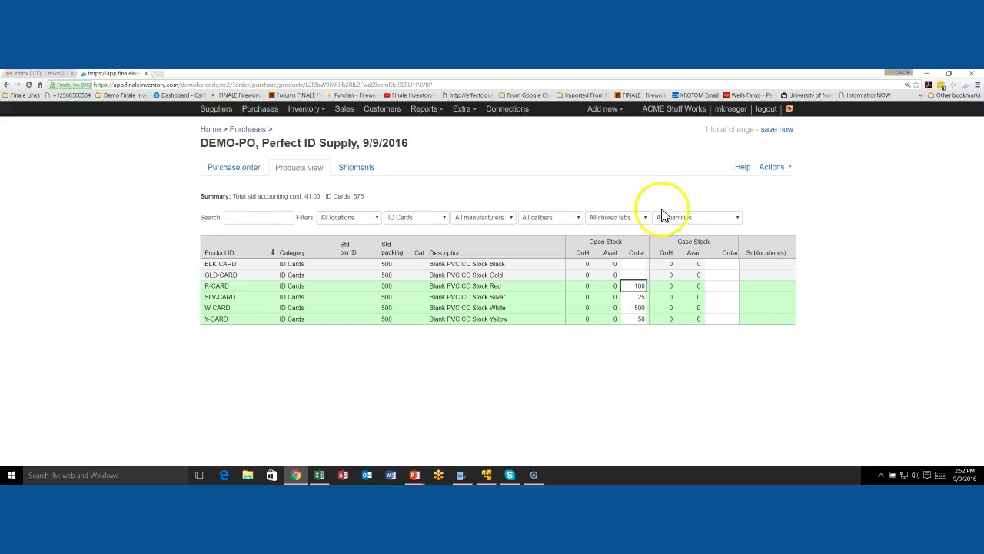
pyautogui.click(730, 223)
pyautogui.click(730, 223)
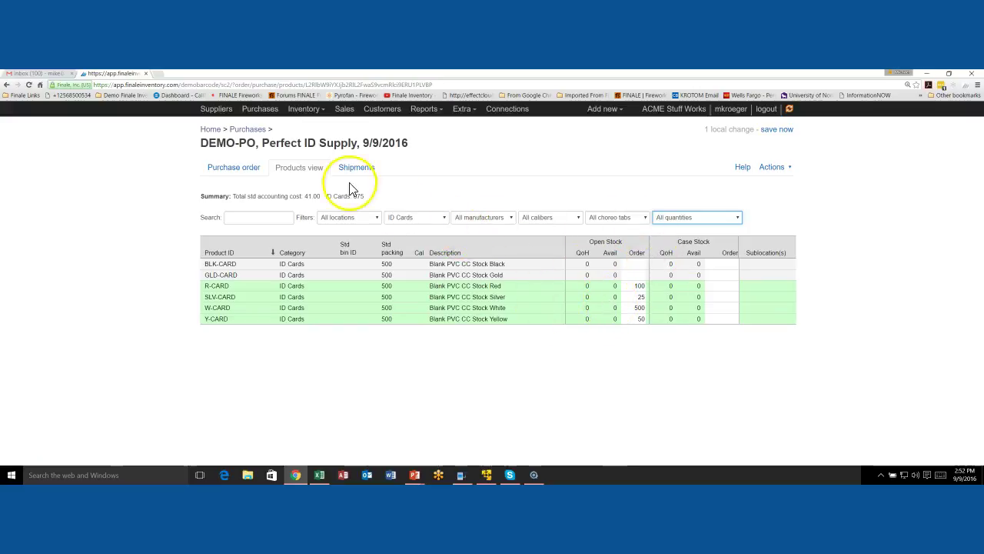
# Step: Return to the purchase order view and check the line items and their subtotals
pyautogui.click(240, 173)
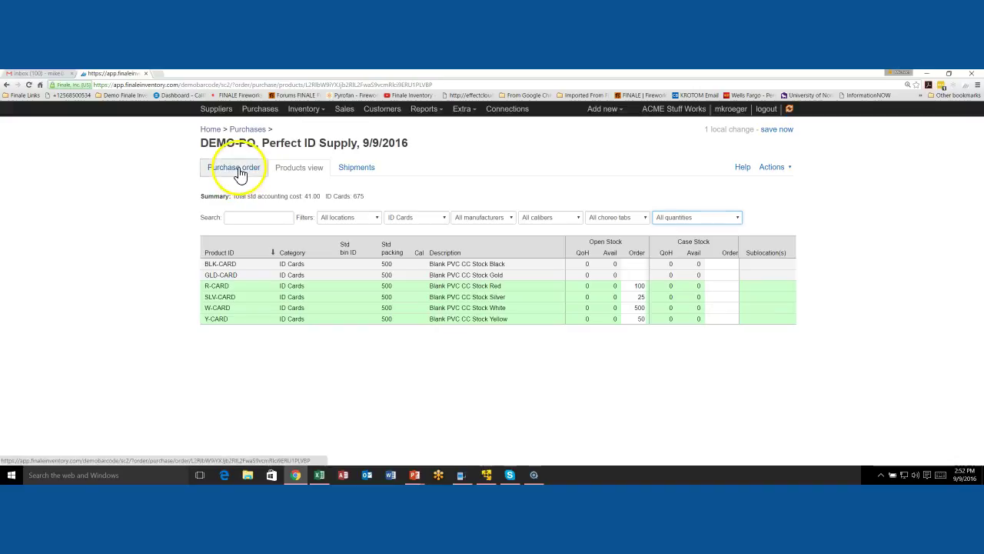
pyautogui.scroll(-1, 416, 307)
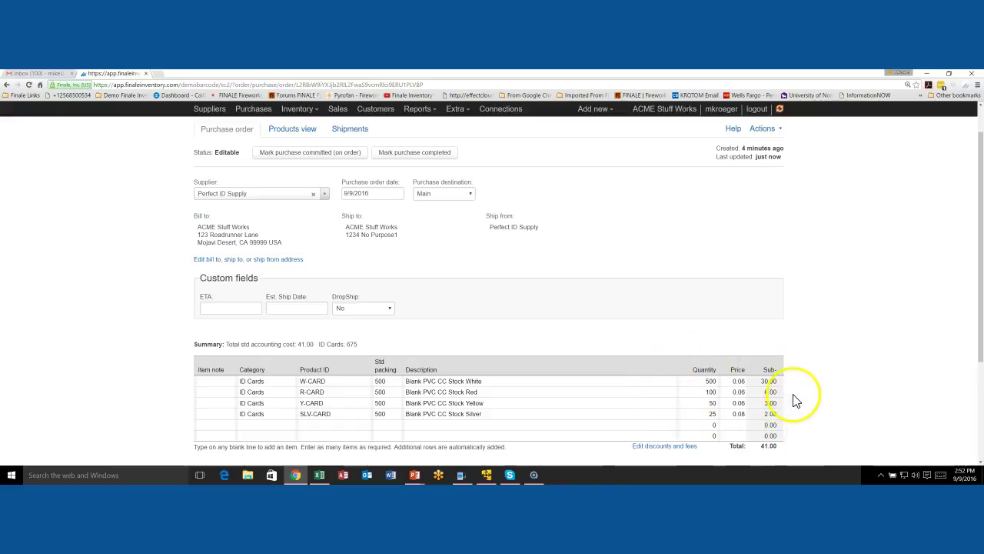
pyautogui.scroll(1, 700, 400)
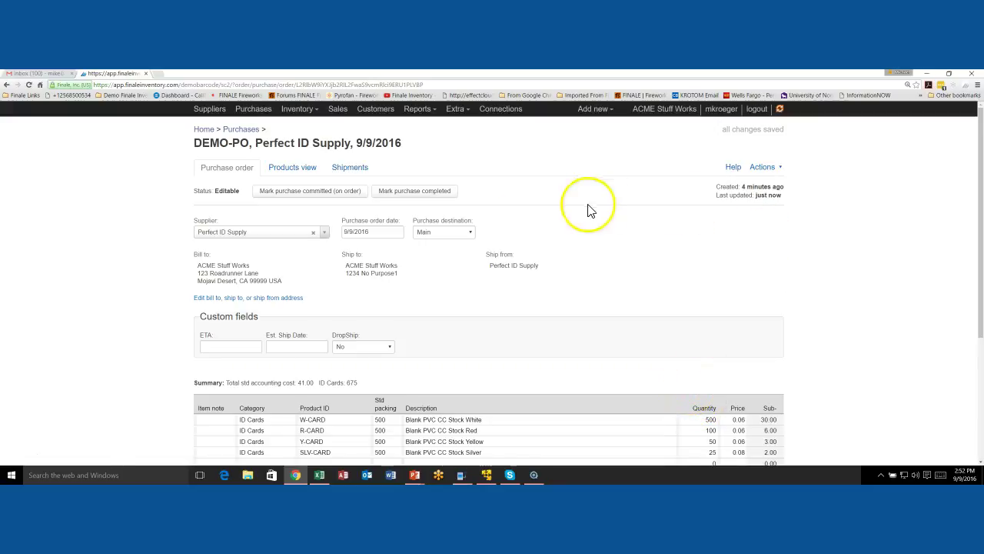
pyautogui.click(279, 202)
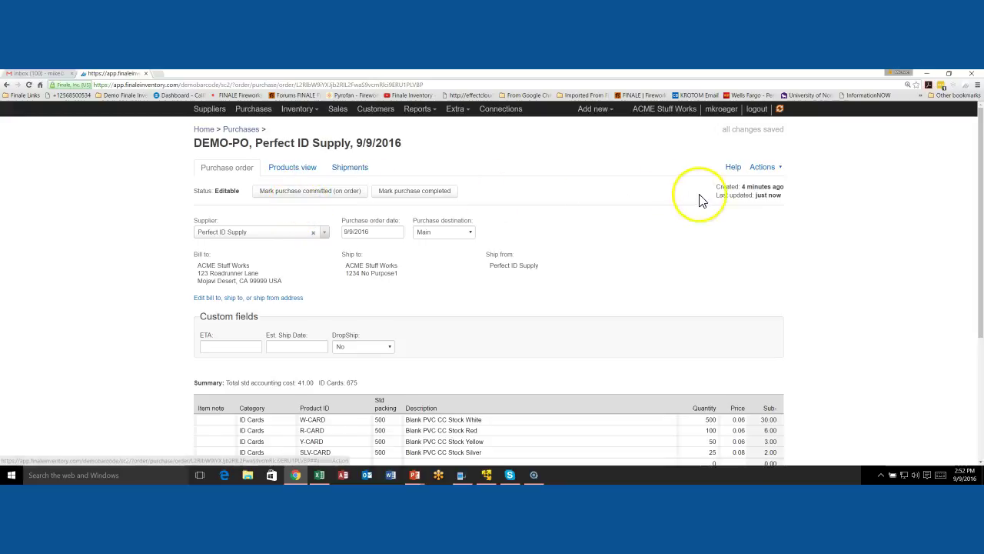
pyautogui.click(772, 171)
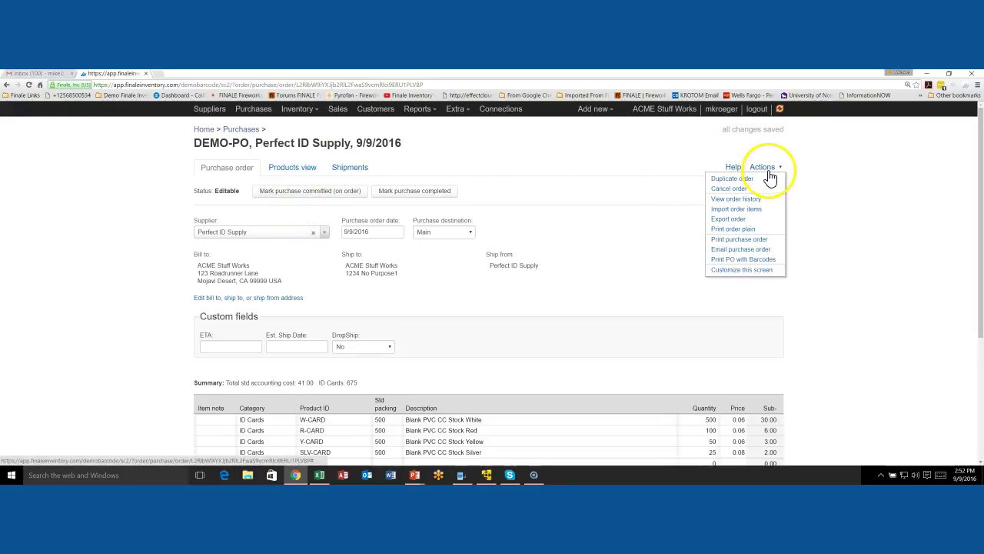
pyautogui.click(709, 173)
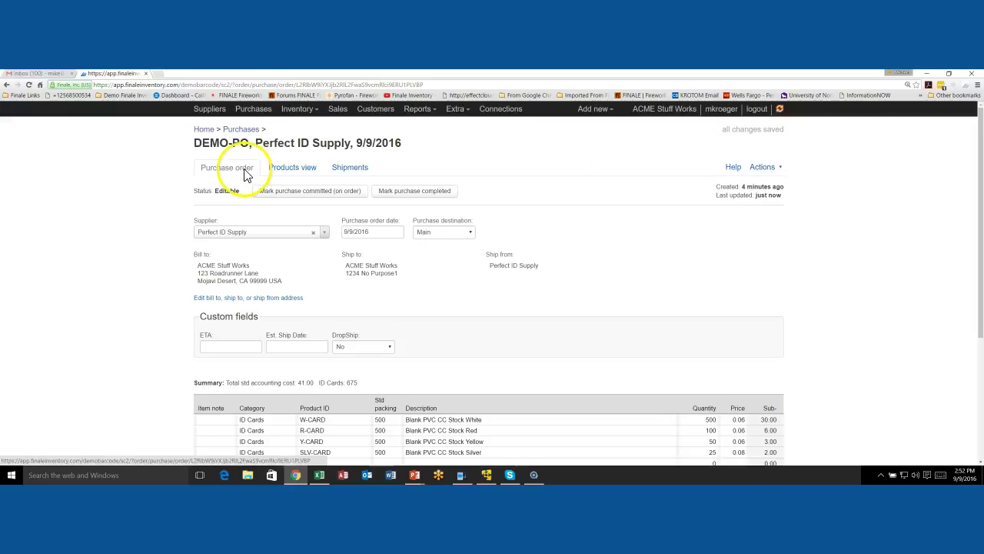
pyautogui.click(761, 169)
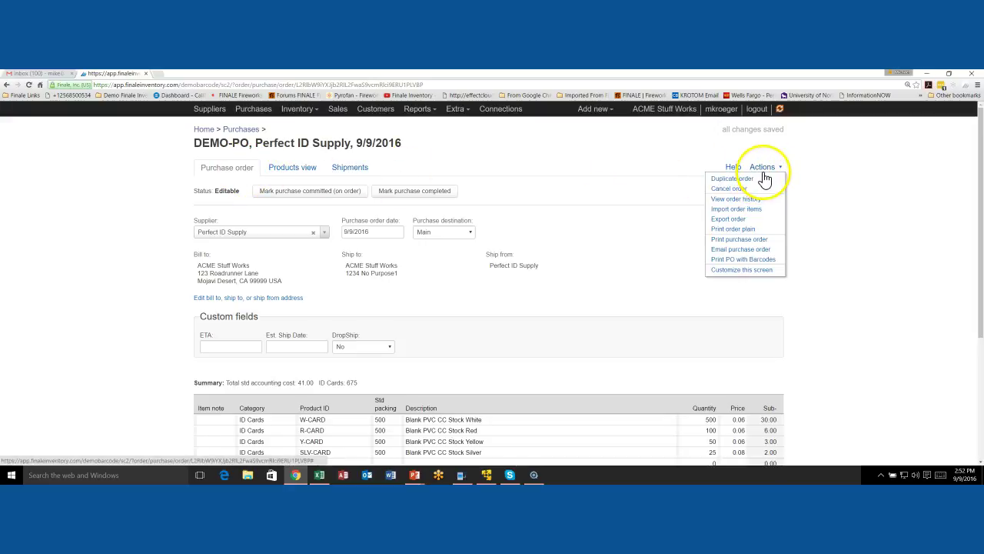
pyautogui.click(751, 210)
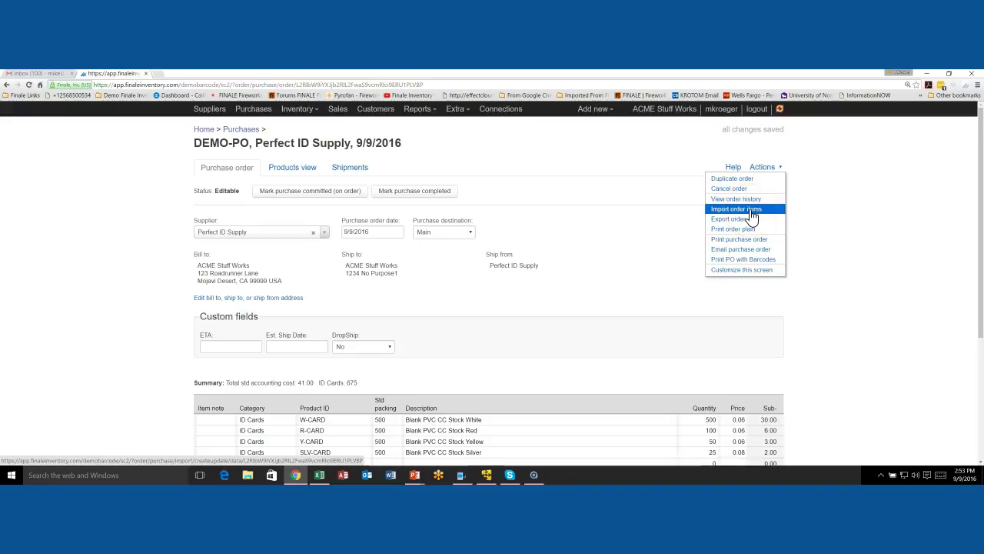
pyautogui.click(604, 309)
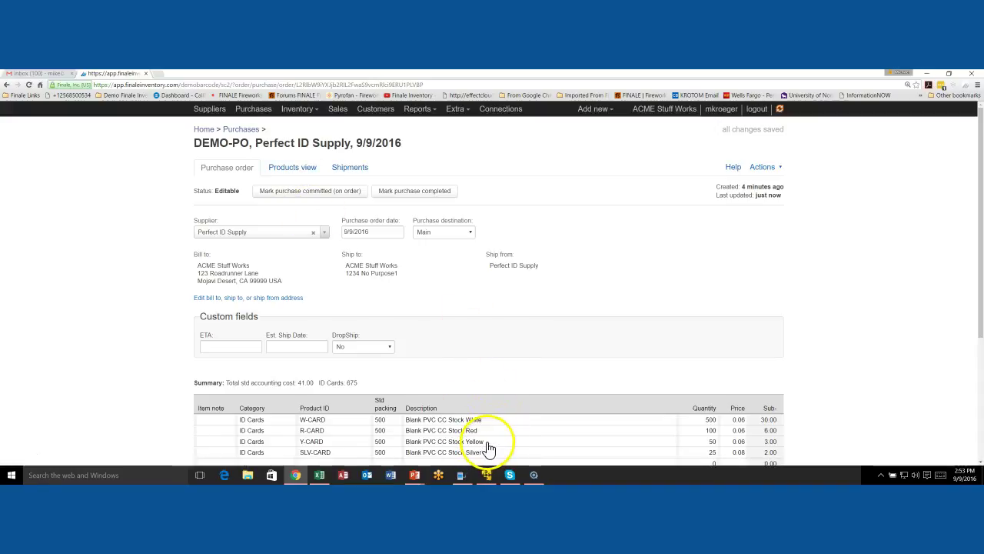
# Step: Start importing order items into DEMO-PO and check the supported column titles for the pasted data
pyautogui.click(767, 168)
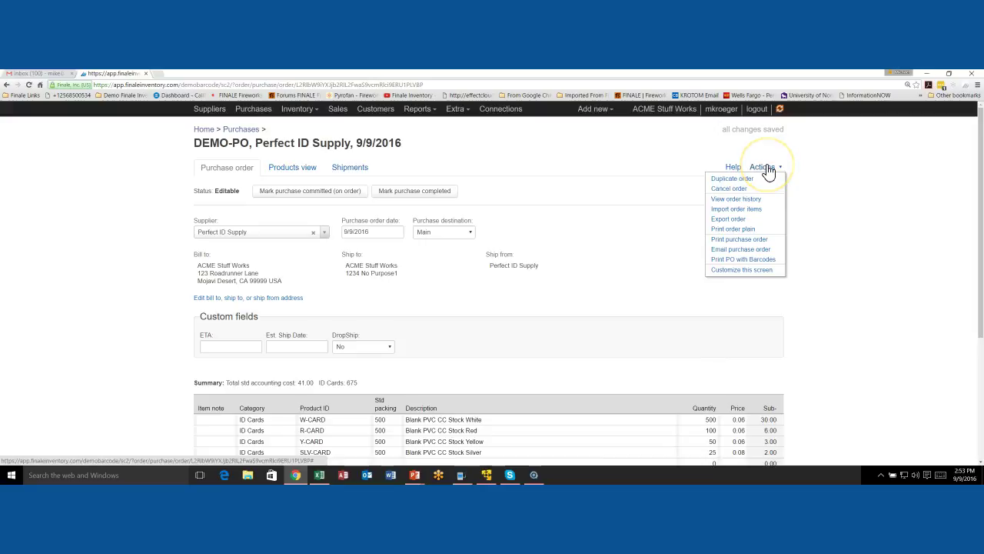
pyautogui.click(749, 210)
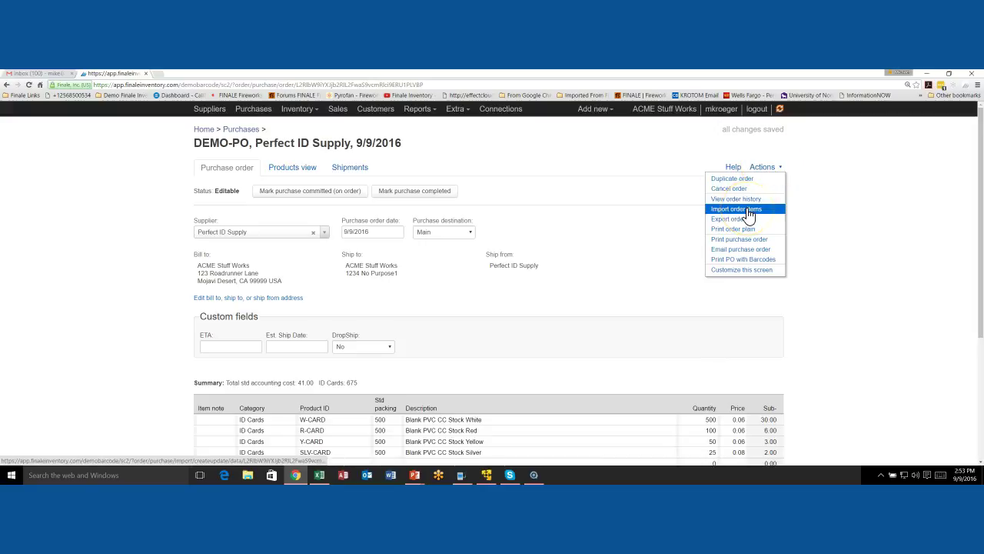
pyautogui.moveTo(742, 213); pyautogui.dragTo(498, 341)
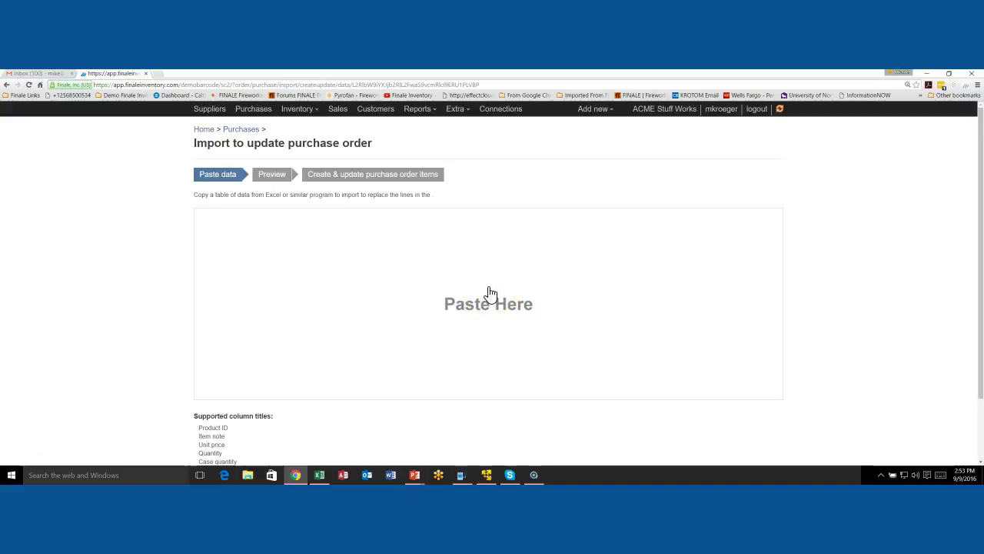
pyautogui.scroll(-2, 490, 293)
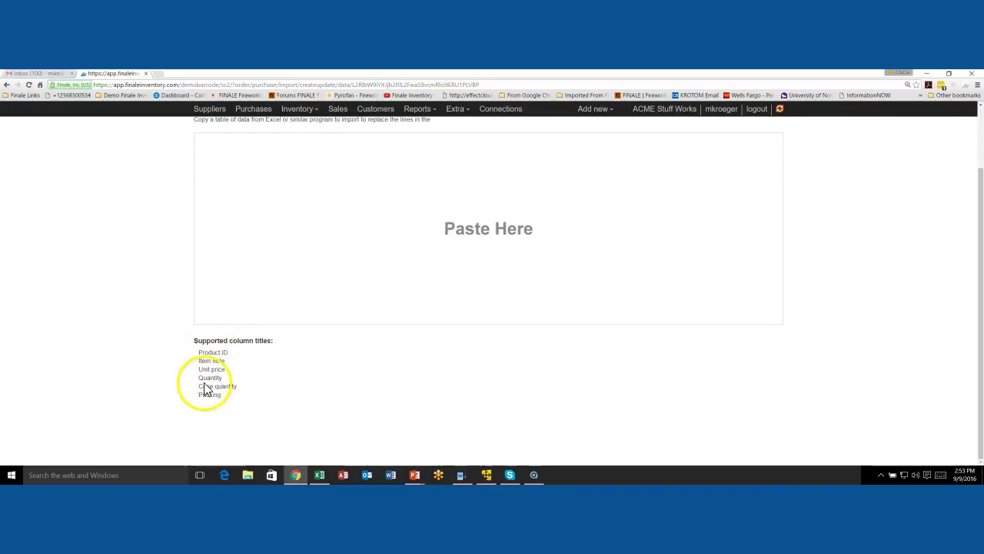
pyautogui.scroll(2, 310, 345)
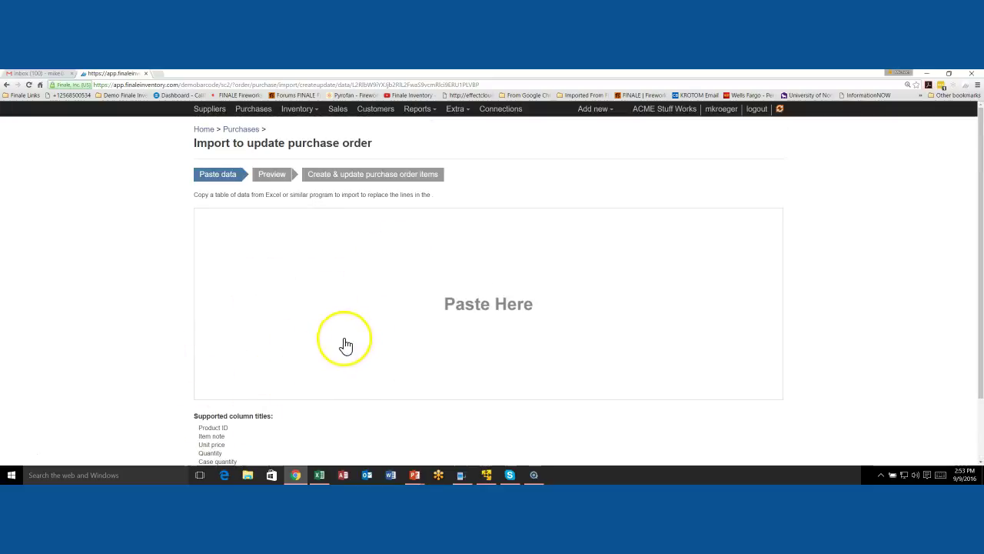
# Step: Switch to Excel and copy the Book1 table with the Product ID, Quantity and Unit Price columns, including the header row
pyautogui.click(320, 475)
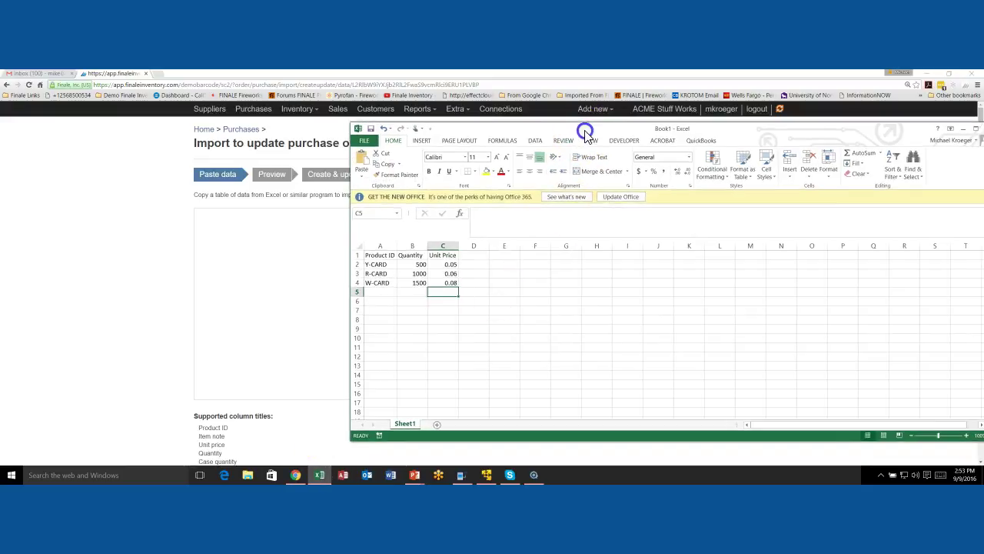
pyautogui.moveTo(587, 130); pyautogui.dragTo(516, 126)
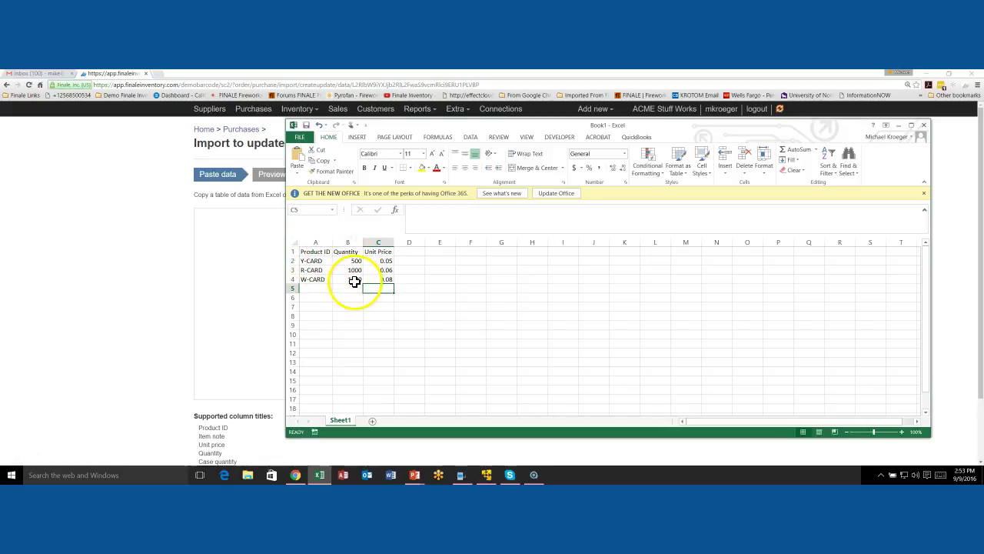
pyautogui.moveTo(325, 253); pyautogui.dragTo(370, 272)
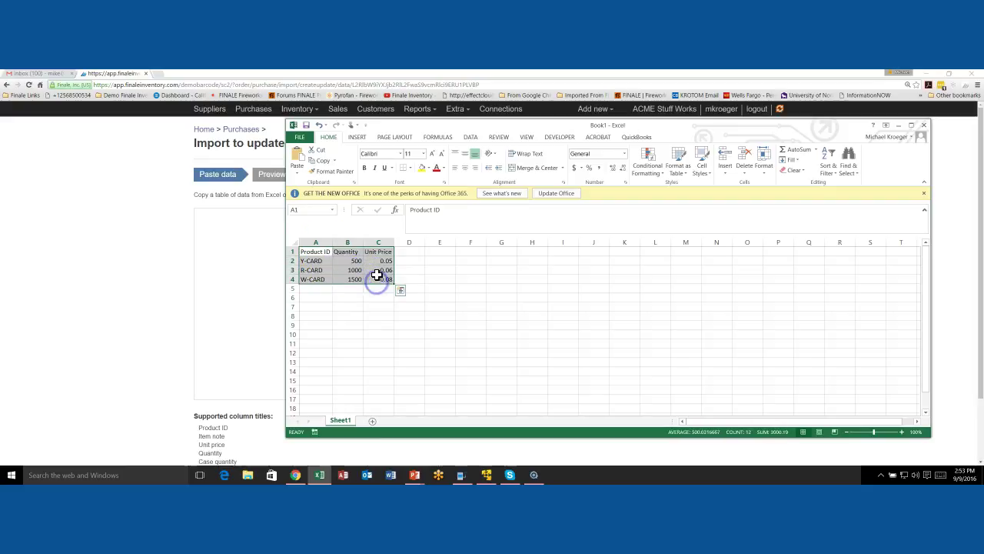
pyautogui.rightClick(376, 280)
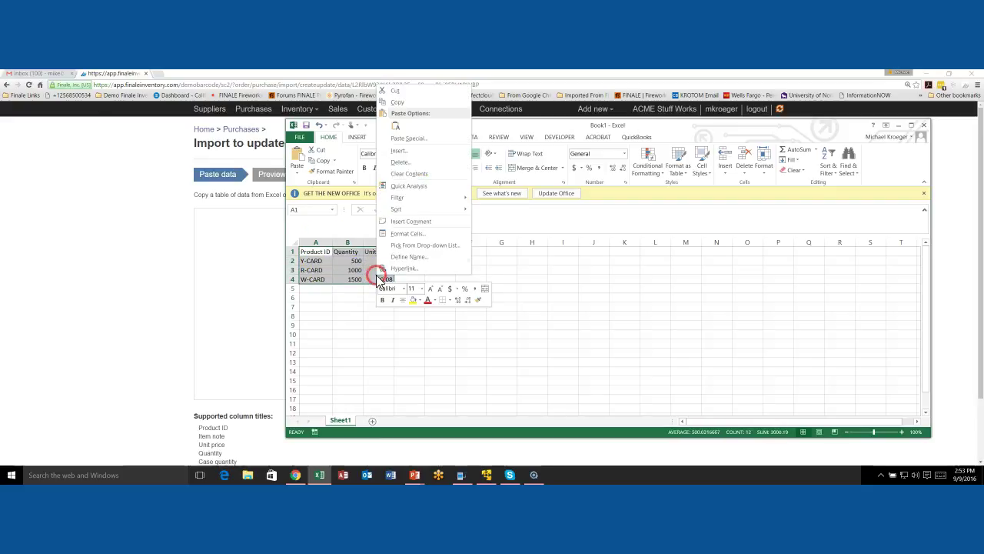
pyautogui.click(396, 101)
# Step: Paste the copied table into the purchase order import in Finale Inventory and complete the import into DEMO-PO
pyautogui.click(260, 253)
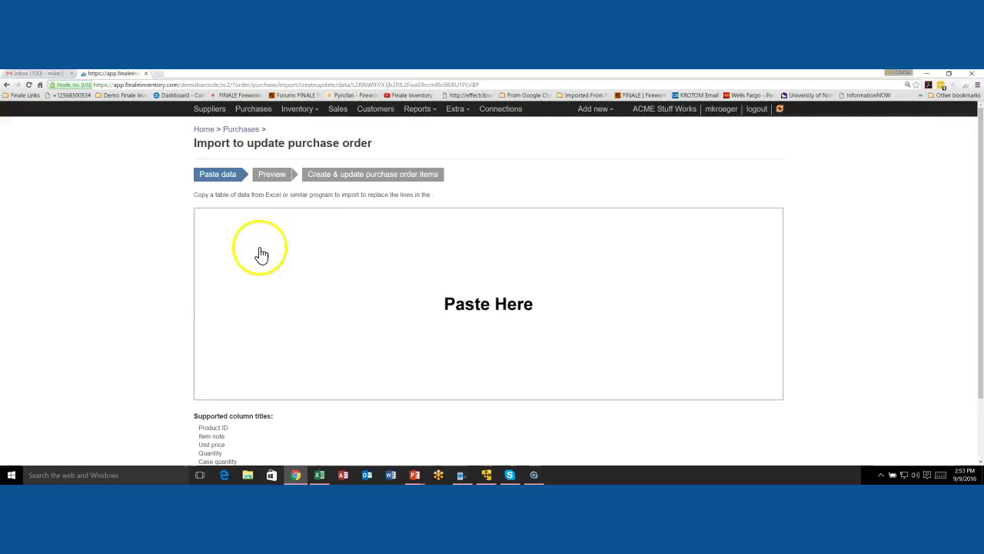
pyautogui.rightClick(452, 283)
pyautogui.click(486, 336)
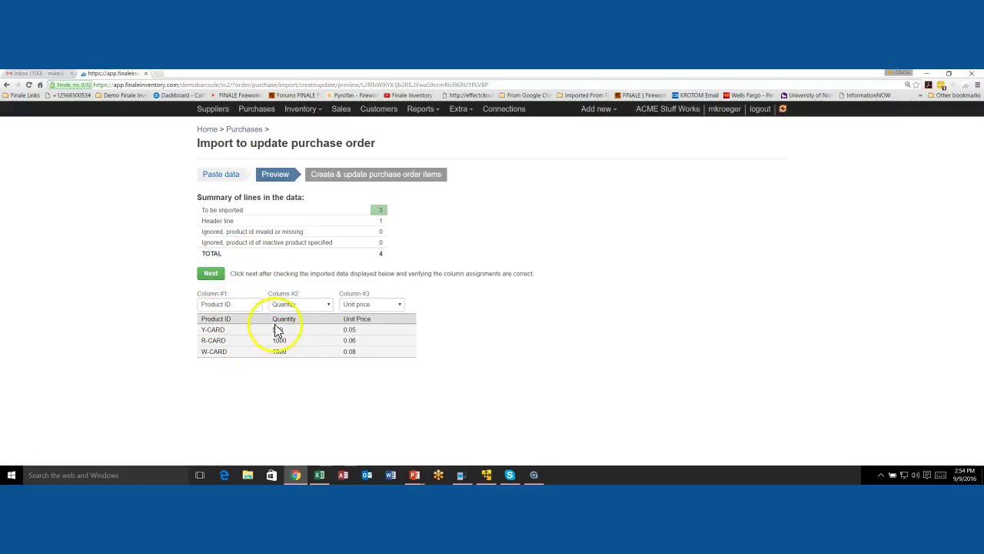
pyautogui.click(212, 274)
pyautogui.click(225, 230)
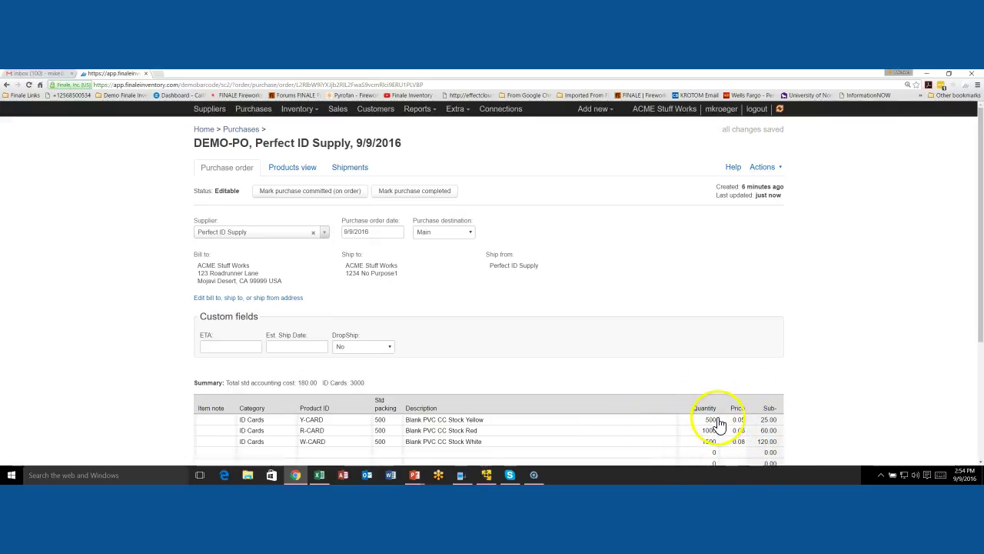
# Step: Review the available order actions and generate the standard printable purchase order for DEMO-PO
pyautogui.click(763, 167)
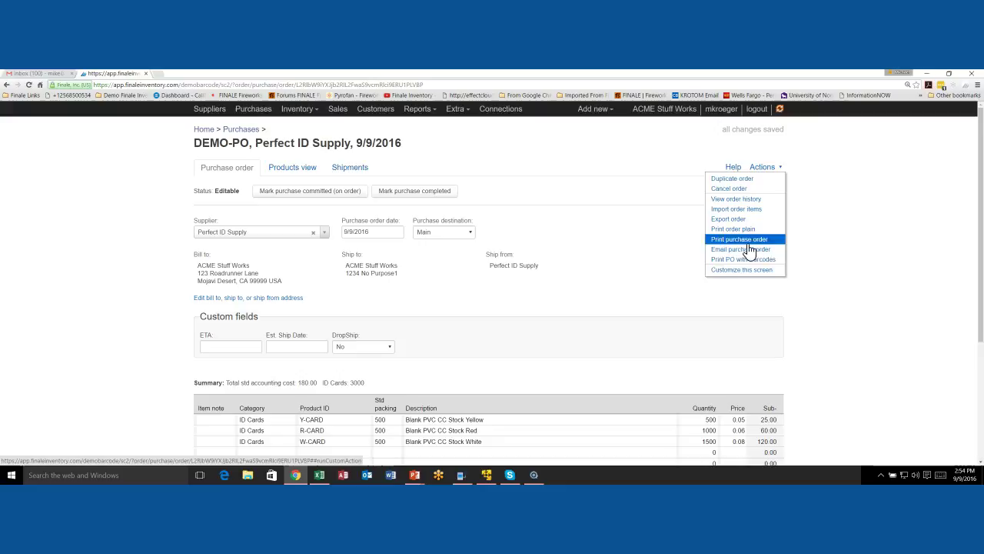
pyautogui.click(757, 274)
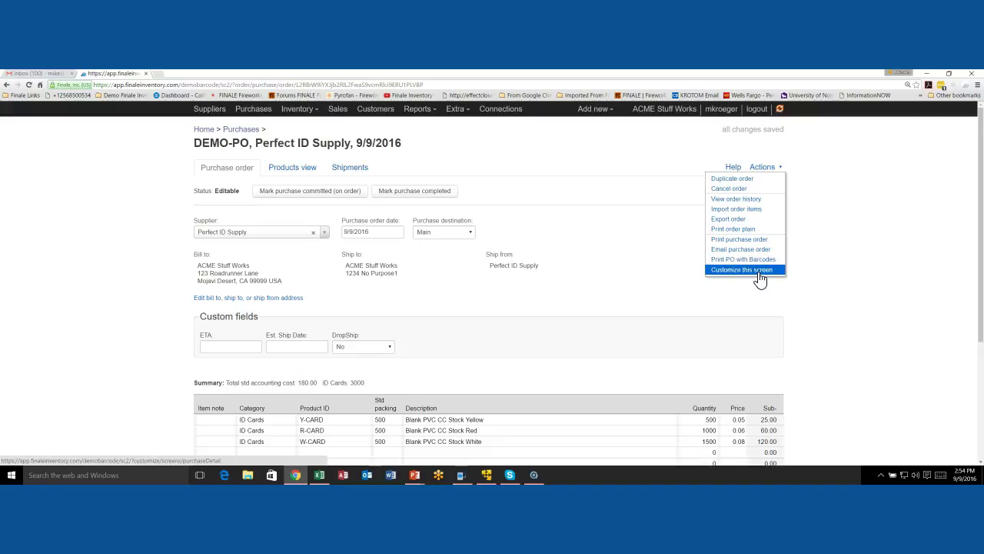
pyautogui.click(757, 248)
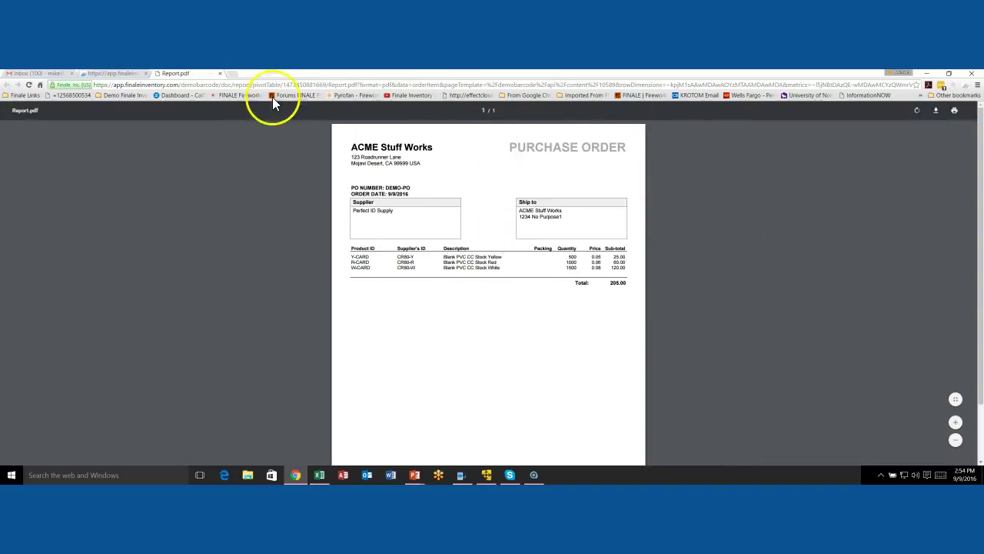
# Step: Generate the DEMO-PO printout with barcodes, check its product barcodes and return to the order
pyautogui.click(125, 75)
pyautogui.click(763, 167)
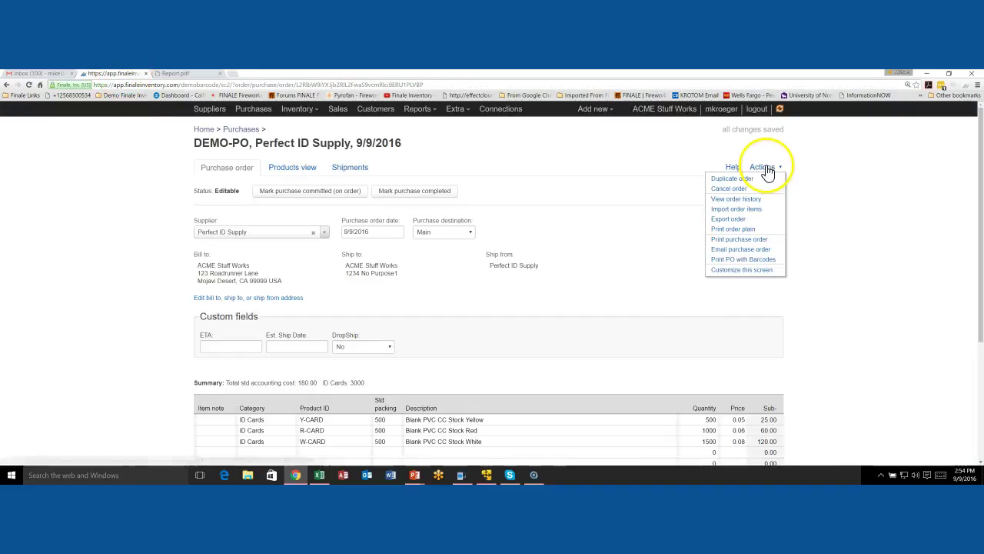
pyautogui.click(748, 268)
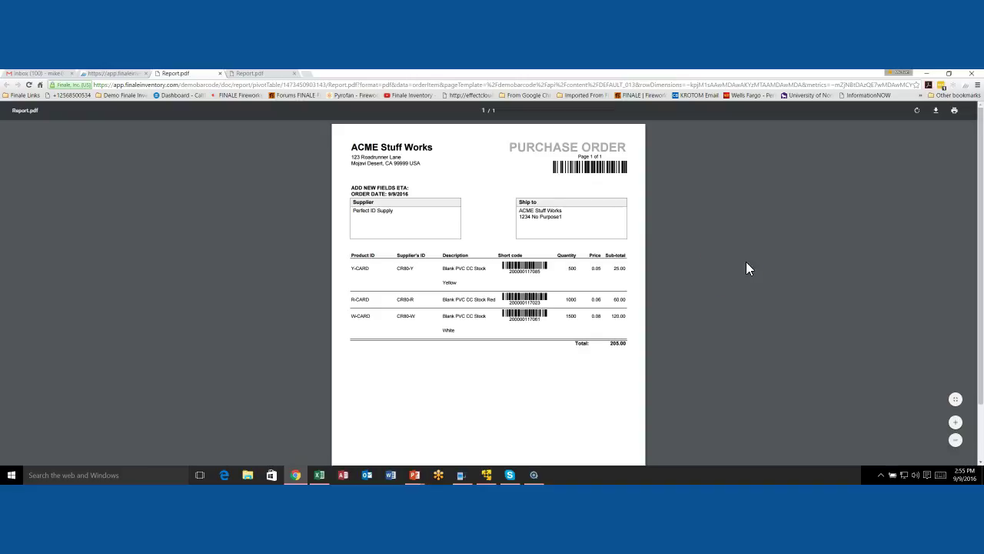
pyautogui.click(533, 261)
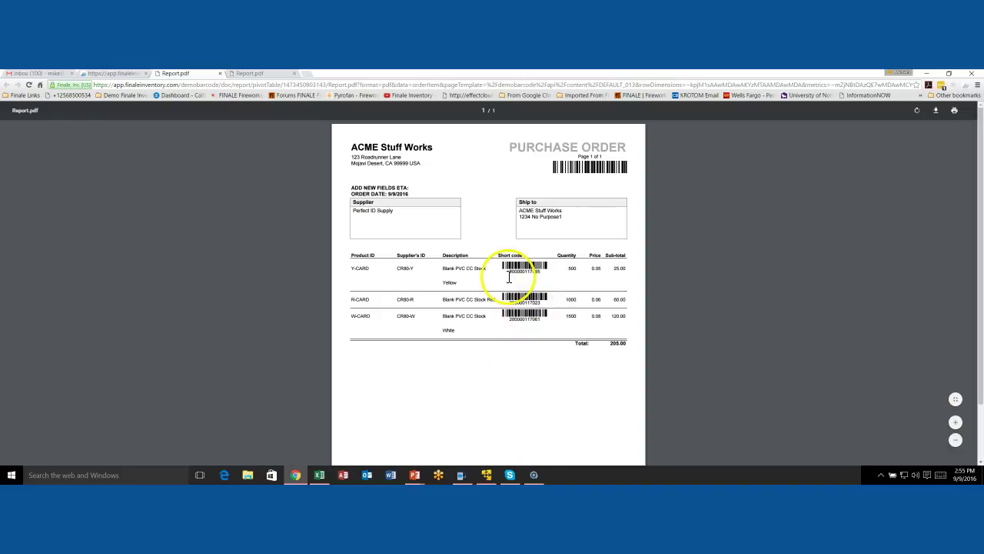
pyautogui.click(113, 74)
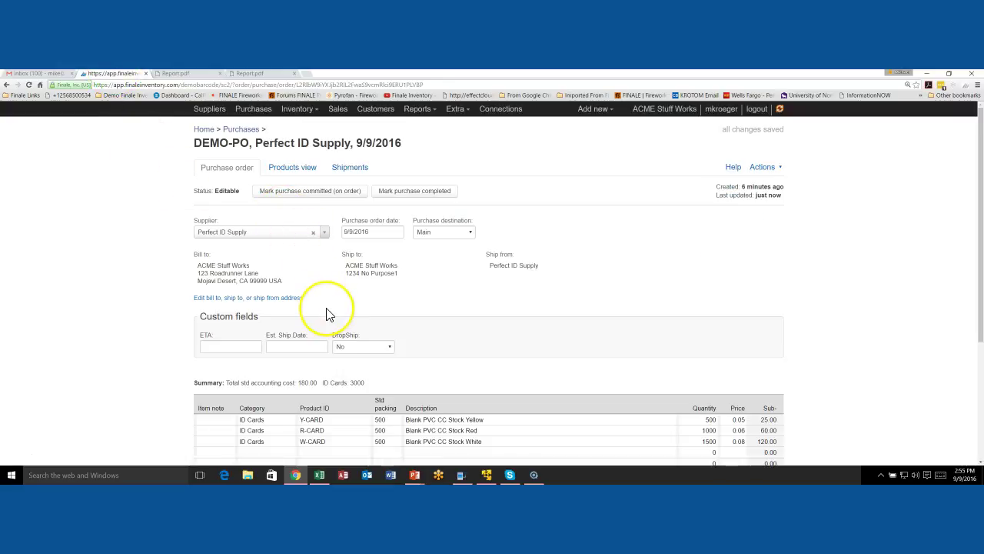